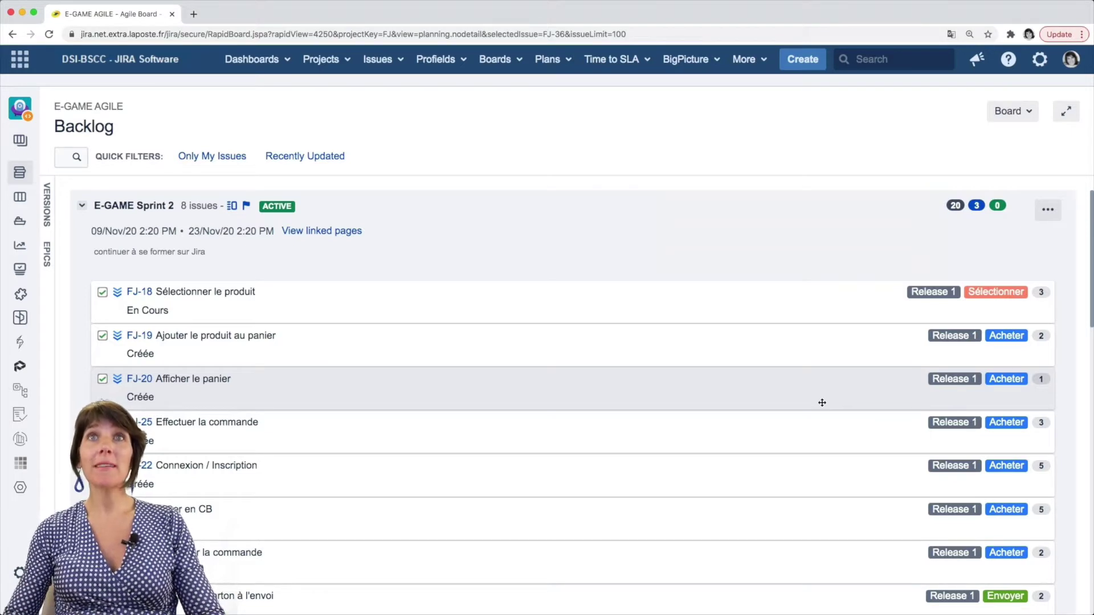
Create E-GAME Sprint 3 with the goal "continuer à se former sur la gestion de son backlog" and a duration of 2 weeks.
scroll(822, 403, "down", 10)
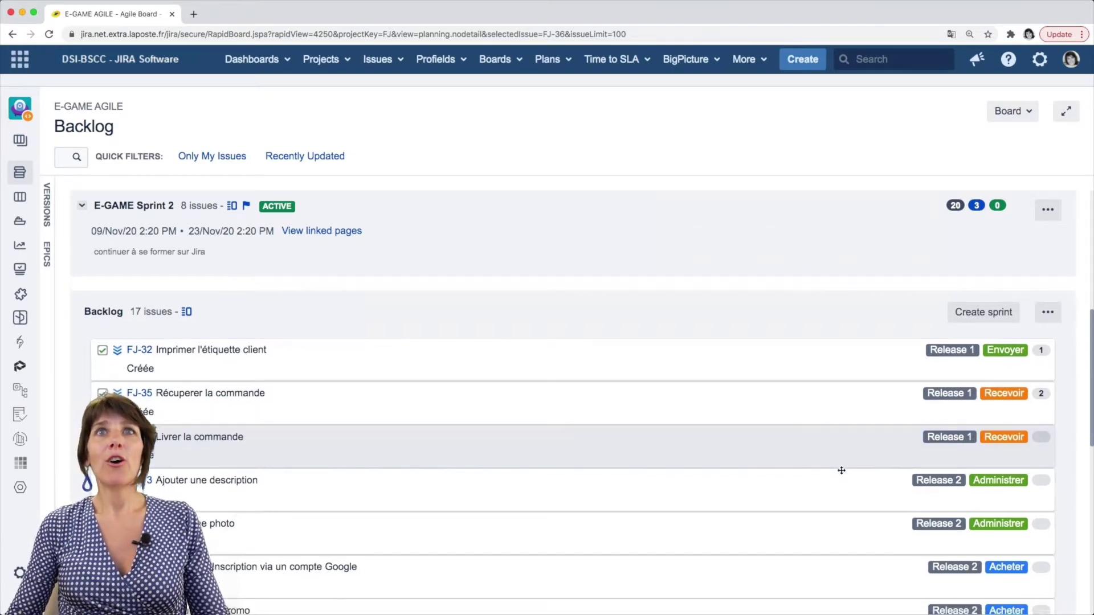
scroll(839, 469, "down", 6)
scroll(841, 470, "down", 4)
scroll(841, 470, "up", 4)
scroll(841, 470, "up", 7)
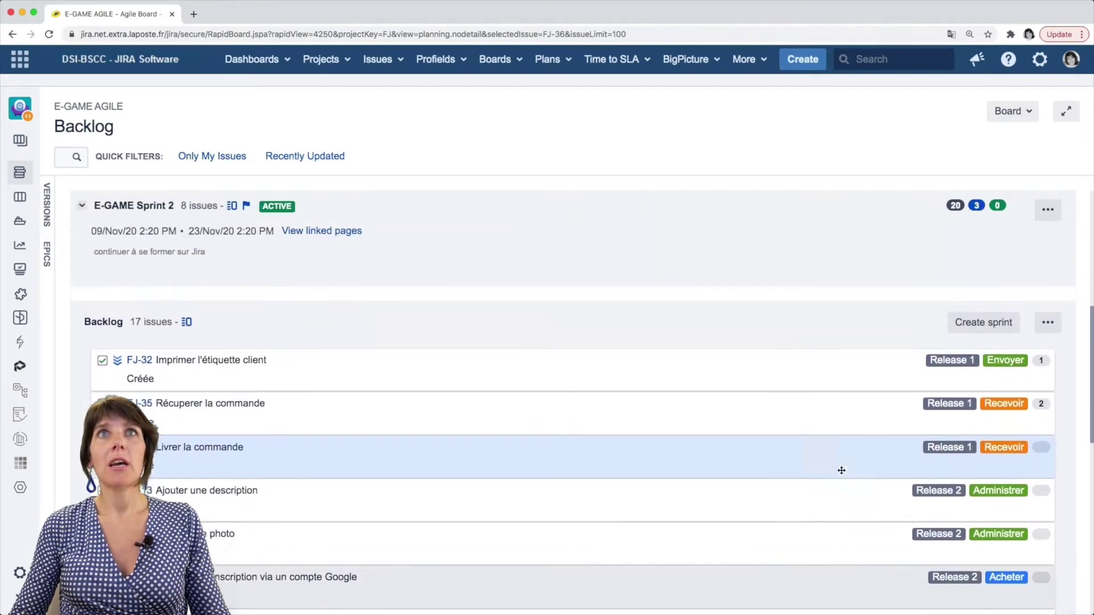
scroll(841, 470, "up", 1)
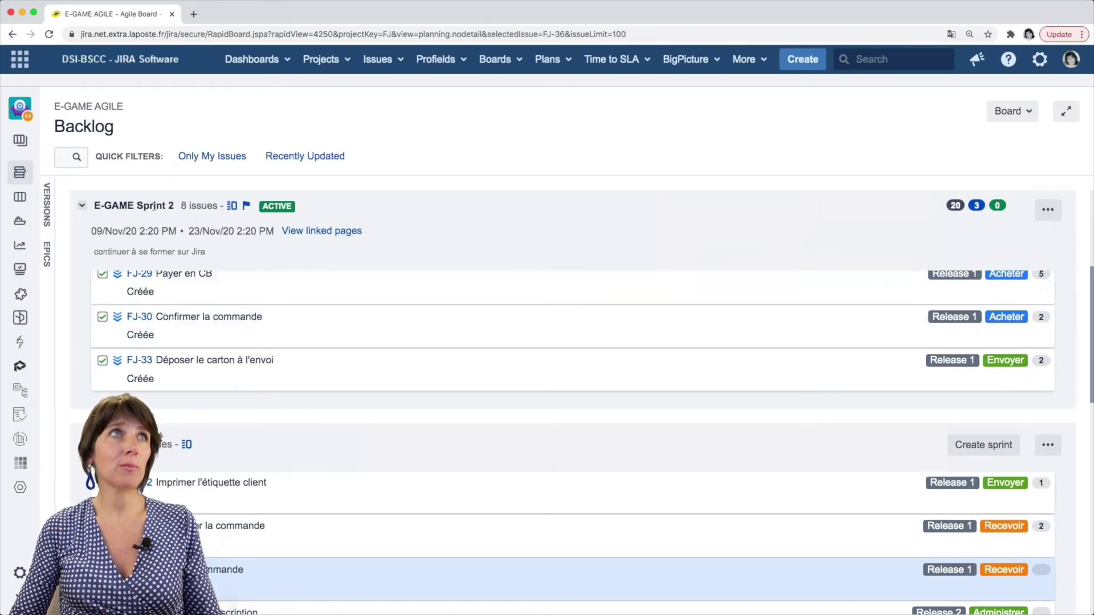
left_click(991, 456)
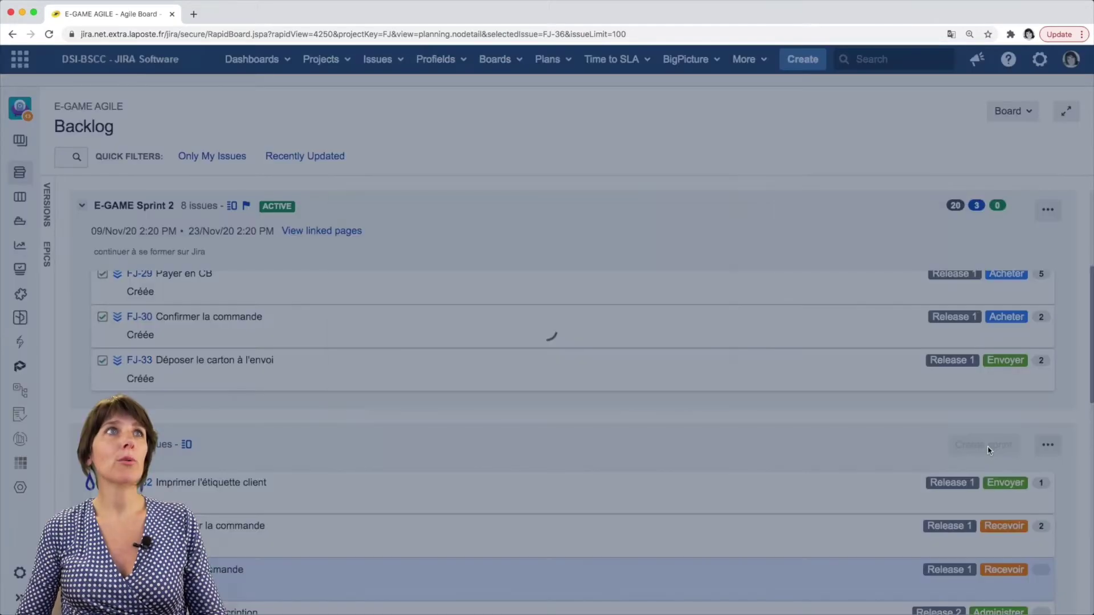
left_click(522, 234)
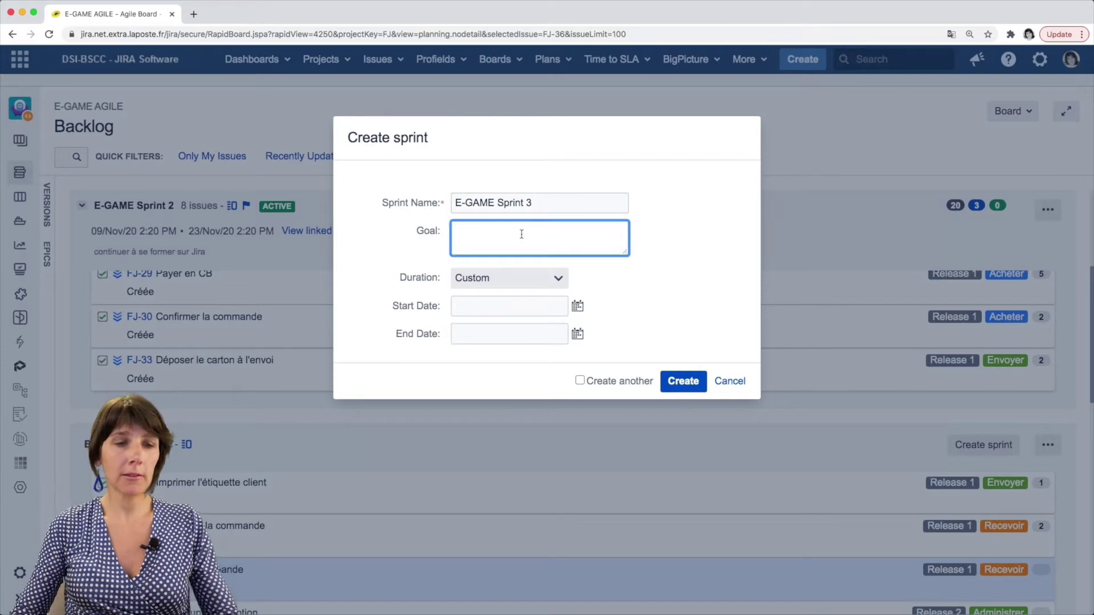
type("continuer à se former sur la gestion de son backlog")
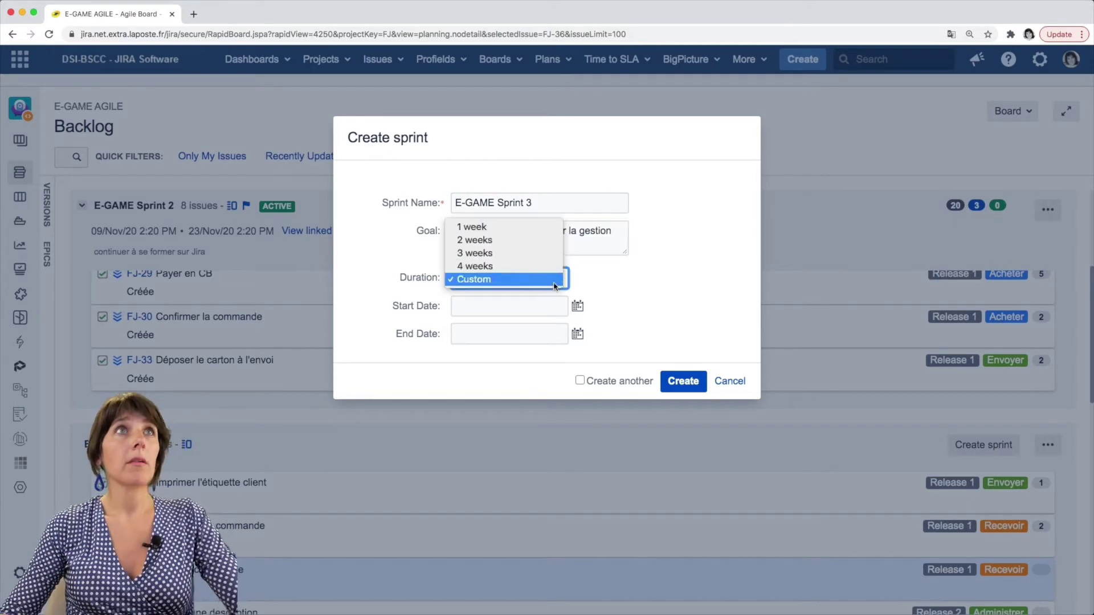
left_click(683, 381)
Create E-GAME Sprint 4 with the goal "maitriser la gestion de son backlog" and a duration of 2 weeks.
scroll(900, 486, "down", 3)
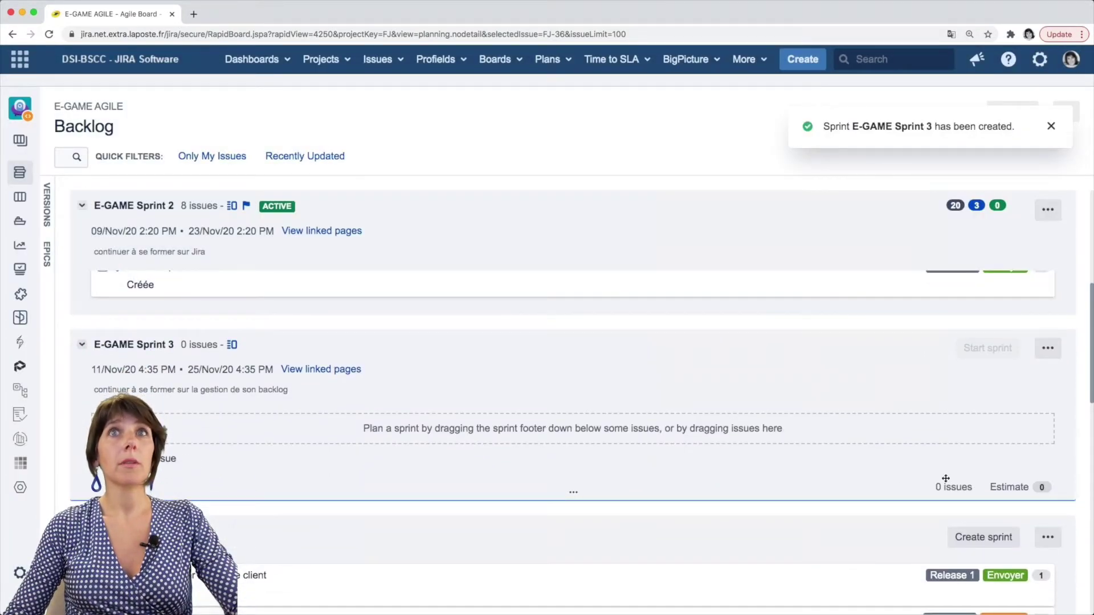
left_click(992, 544)
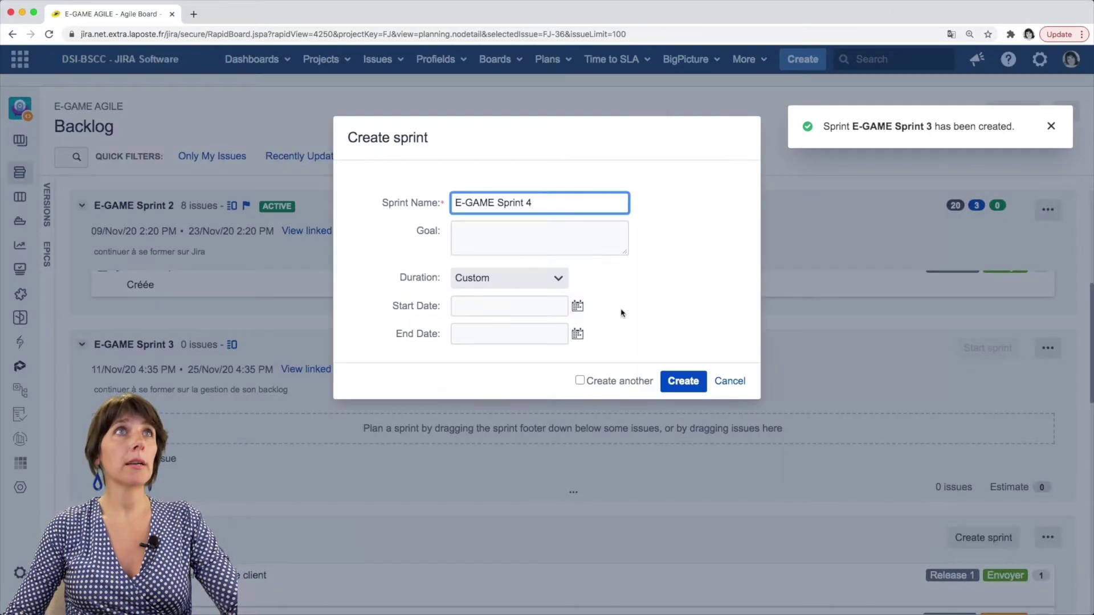
left_click(557, 234)
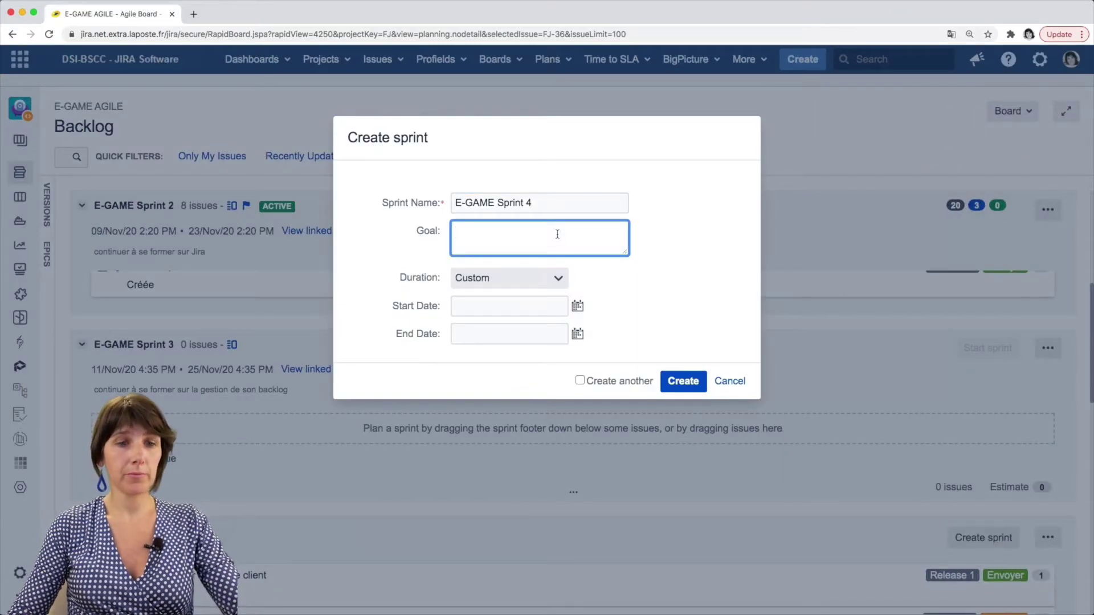
type("maîtriser la gestion de son backlog")
left_click(509, 278)
left_click(495, 311)
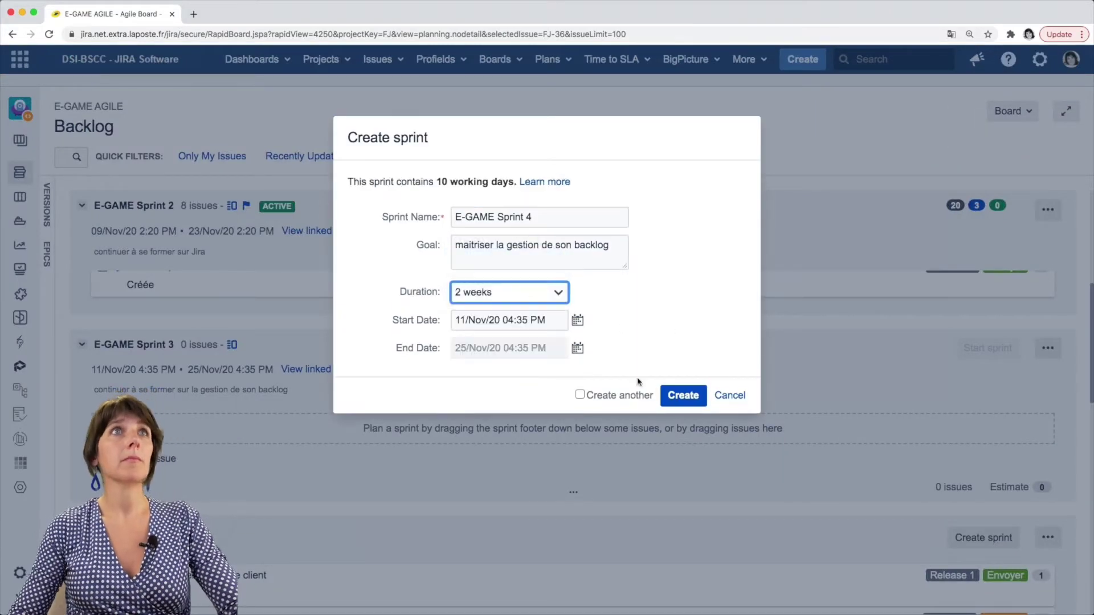
left_click(683, 394)
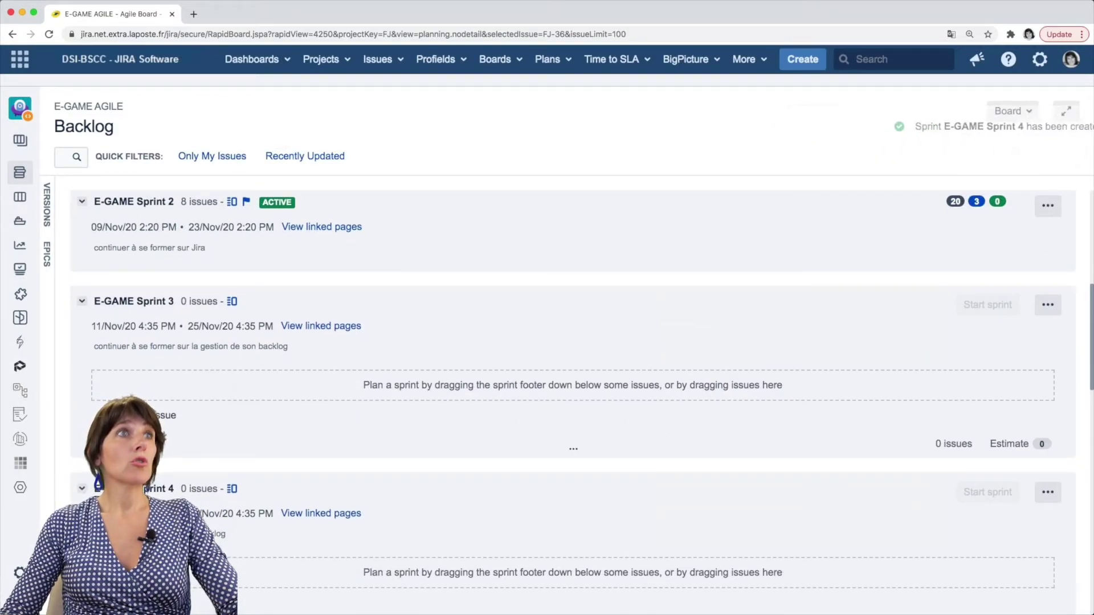
Edit E-GAME Sprint 4 so that it starts on 25/Nov/20 and save the change.
left_click(1047, 493)
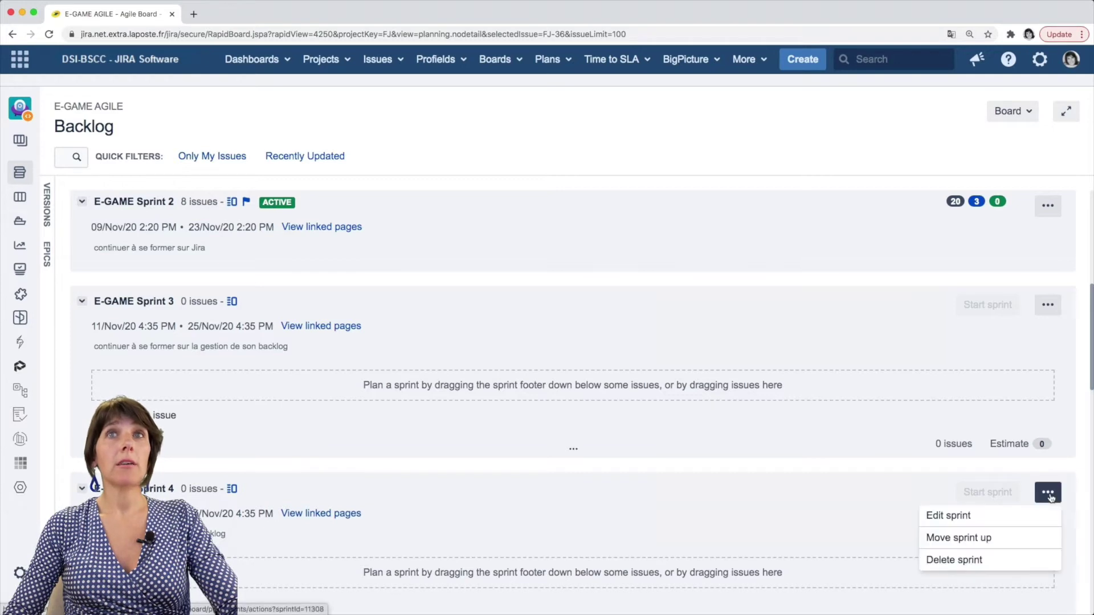
left_click(981, 523)
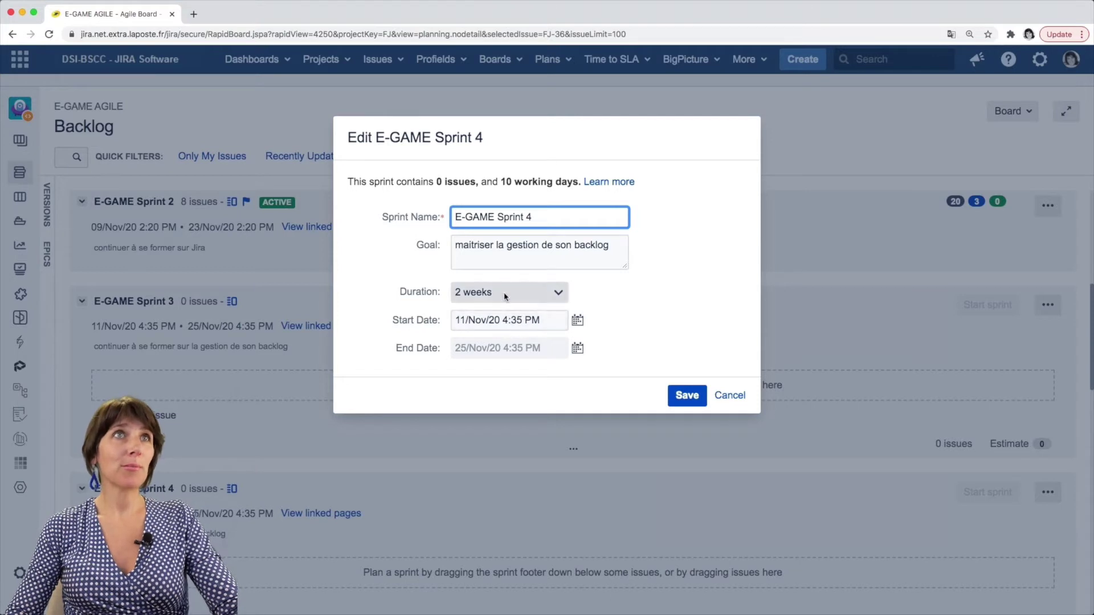
left_click(578, 322)
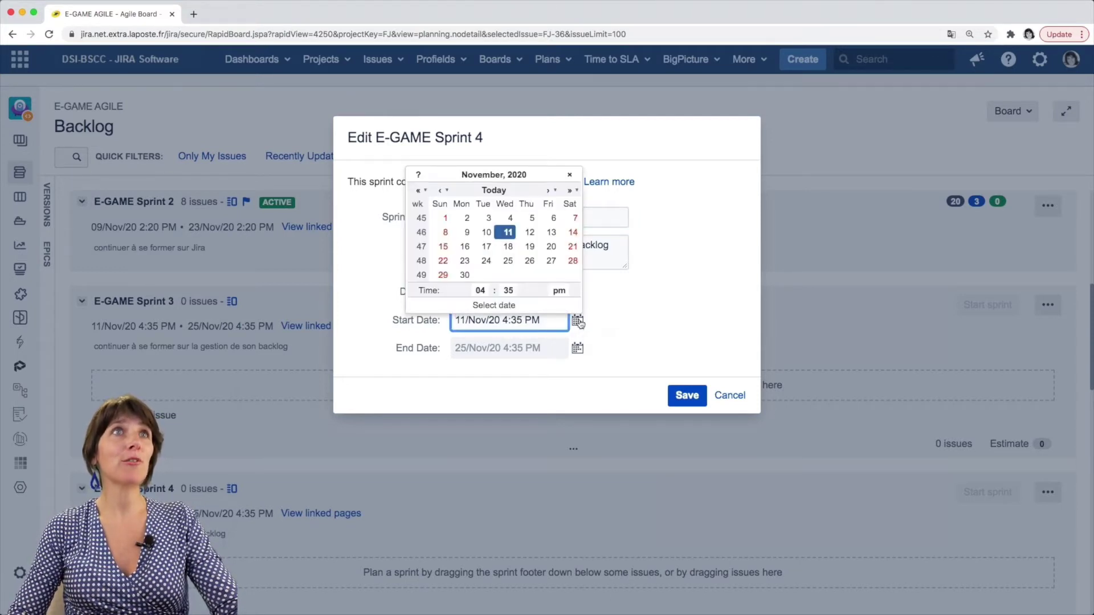
left_click(508, 261)
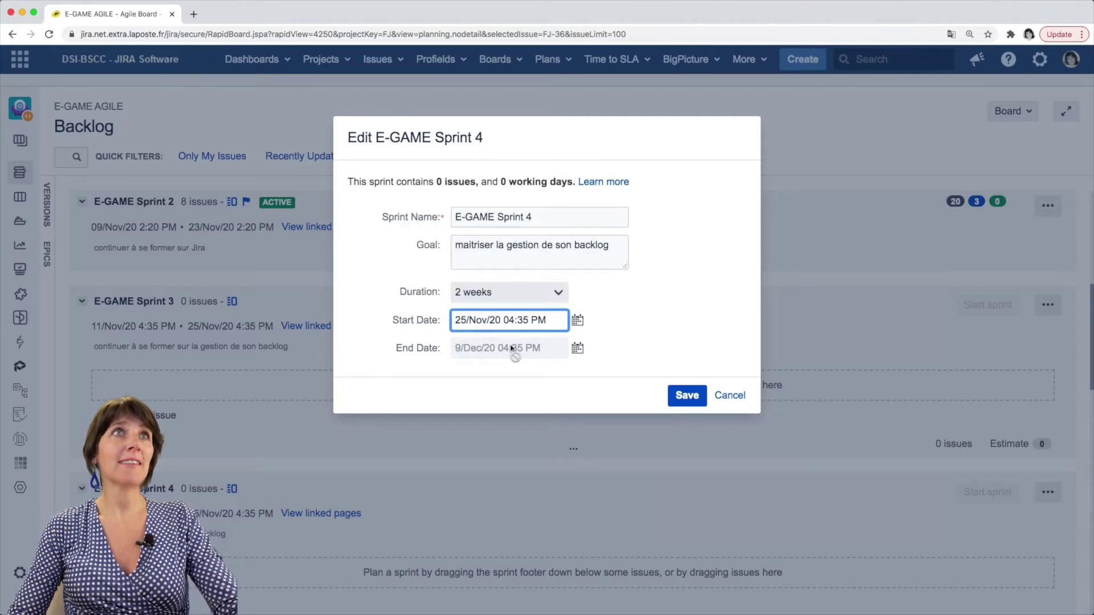
left_click(684, 395)
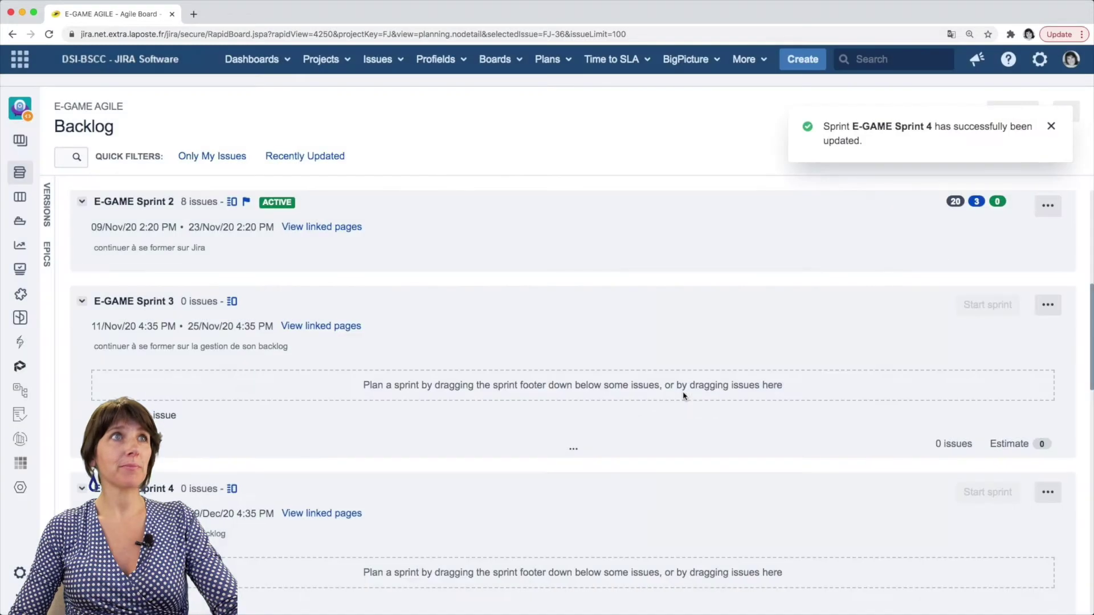
scroll(783, 464, "down", 2)
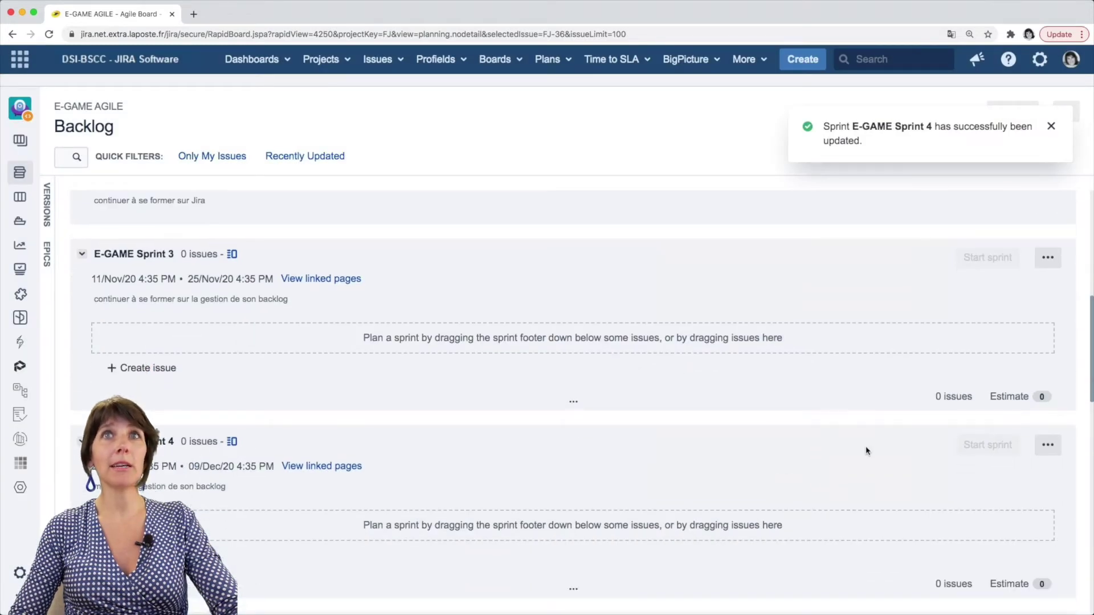
left_click(1045, 444)
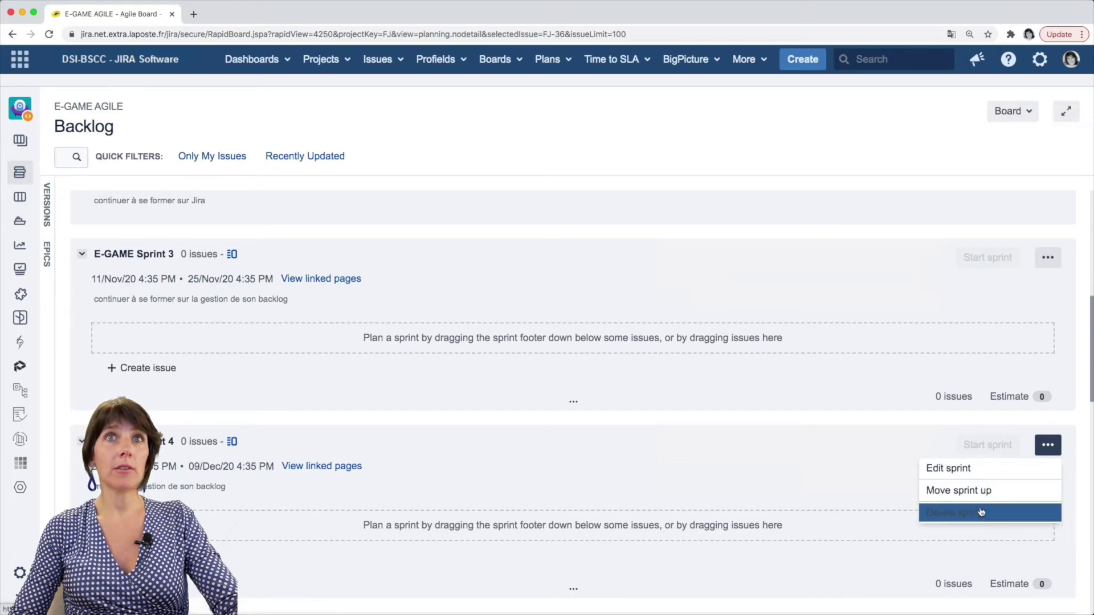
left_click(832, 478)
Show the epics and assign issue FJ-19 "Ajouter le produit au panier" to the Sélectionner epic.
scroll(888, 358, "up", 4)
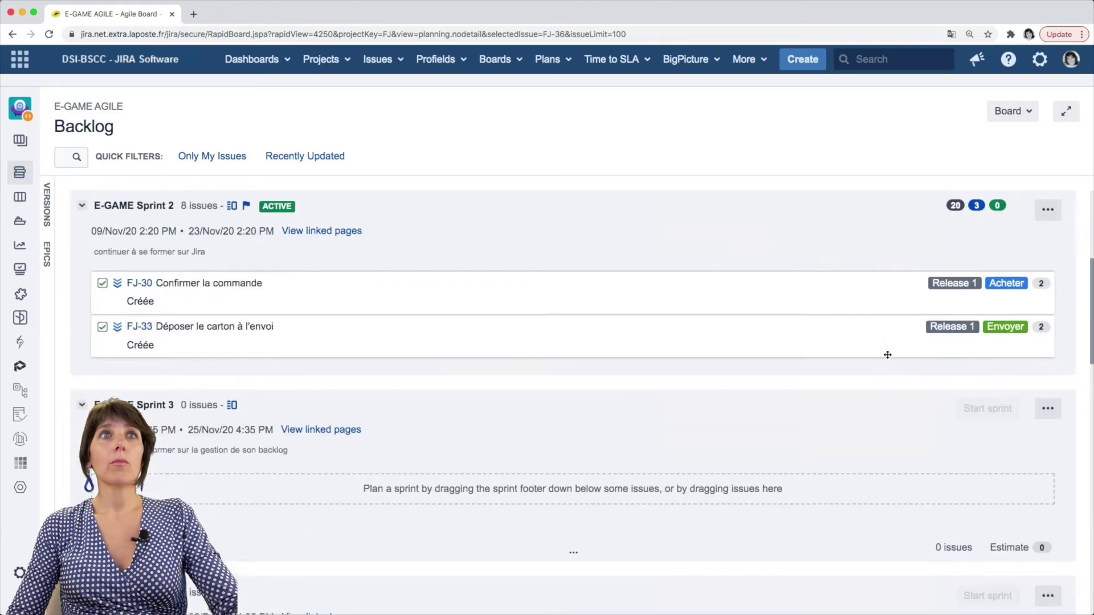
scroll(887, 358, "down", 2)
scroll(887, 358, "down", 1)
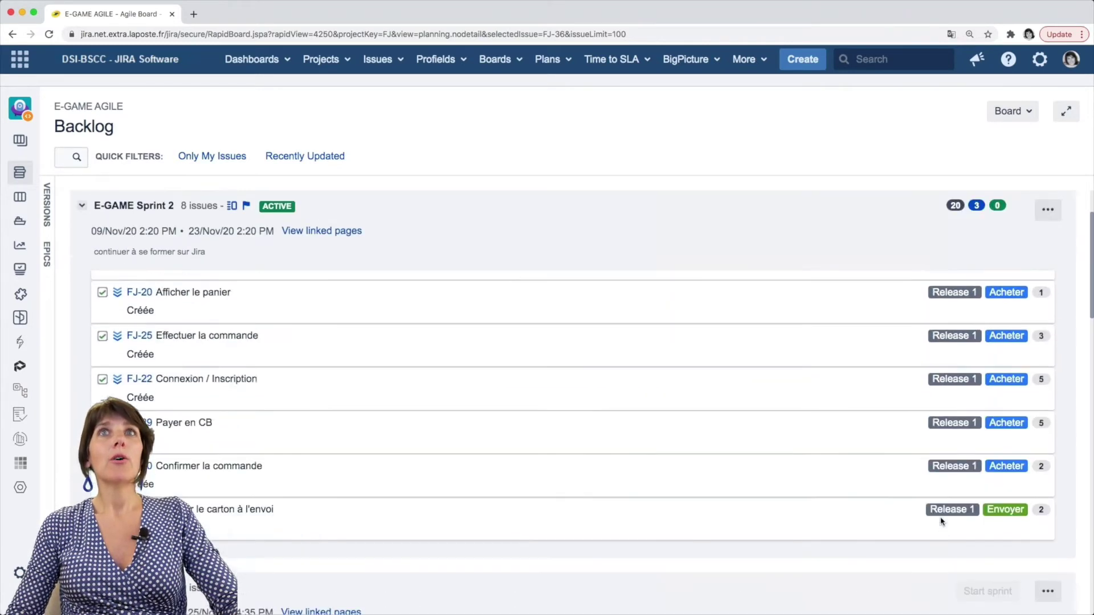
left_click(49, 258)
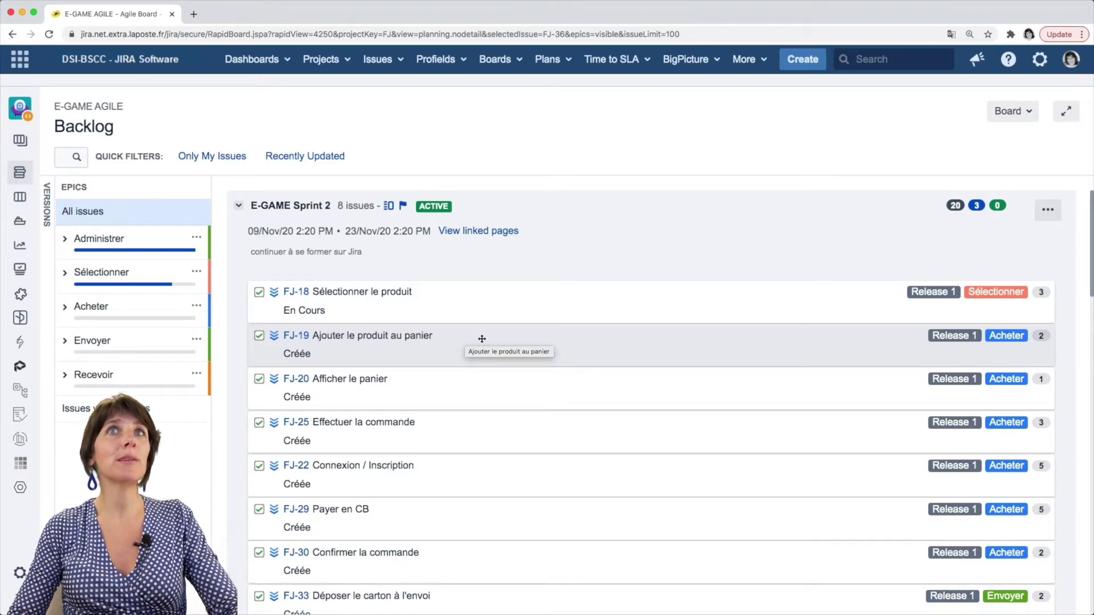
left_click_drag(481, 338, 204, 289)
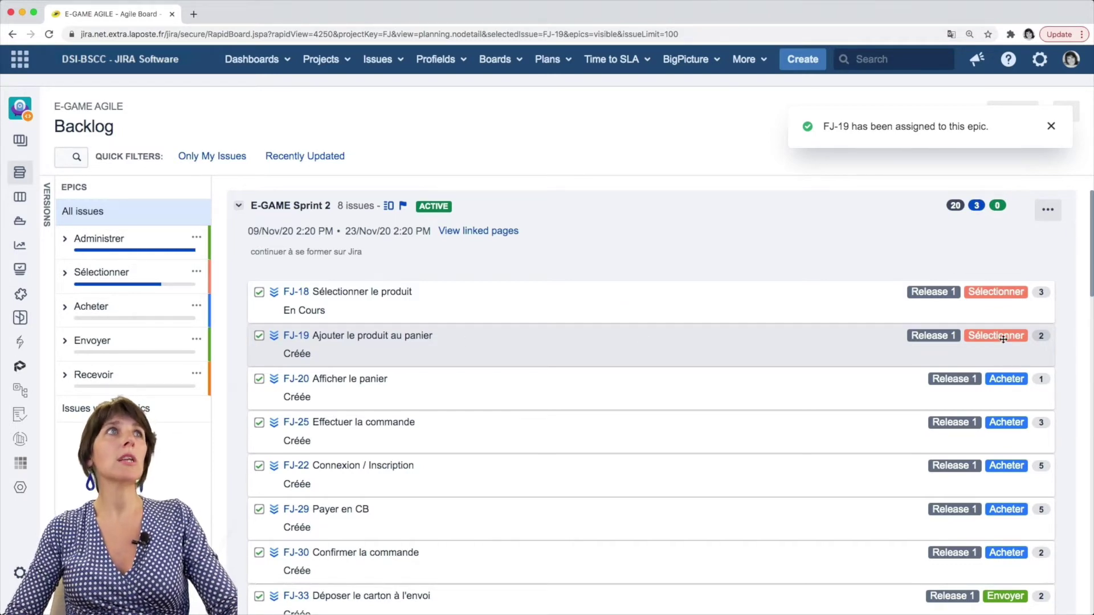
Show the versions, assign issue FJ-33 "Déposer le carton à l'envoi" to Release 2, and hide the epics and versions again.
left_click(46, 205)
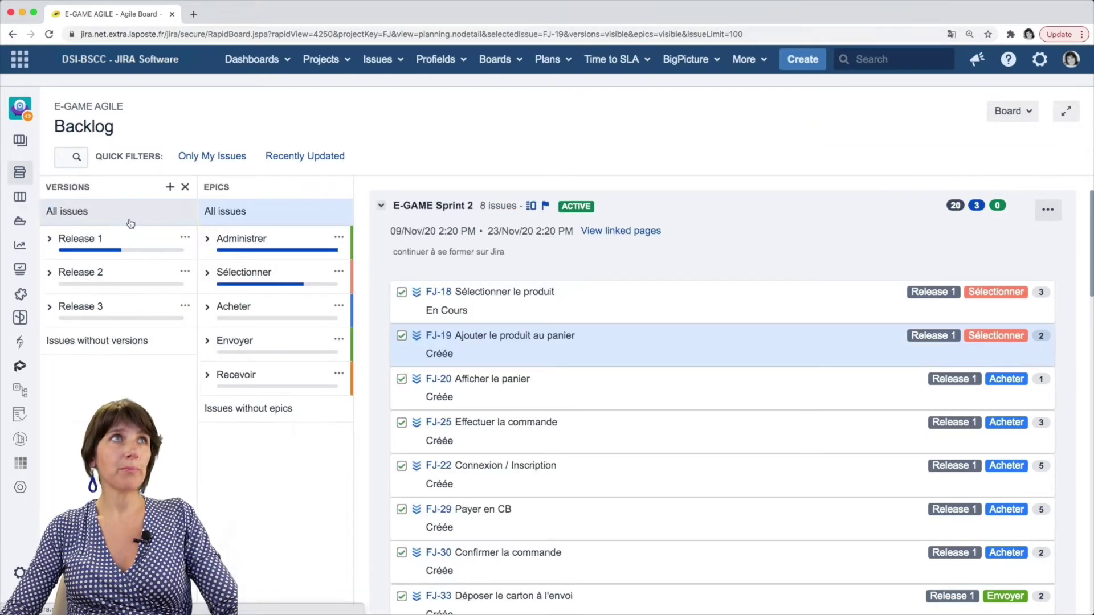
scroll(583, 384, "down", 3)
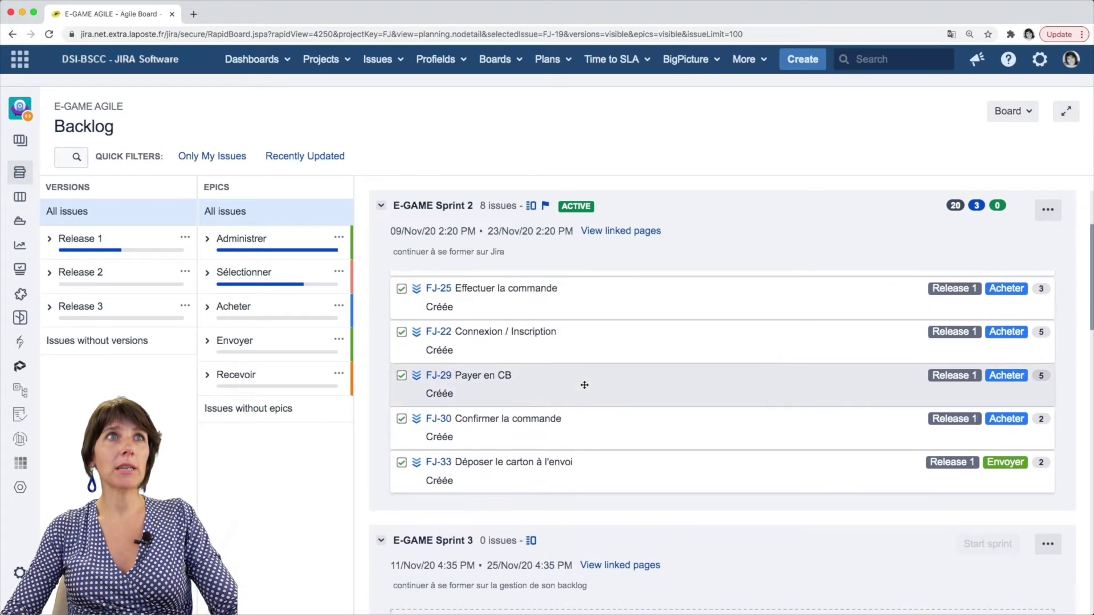
scroll(584, 385, "up", 1)
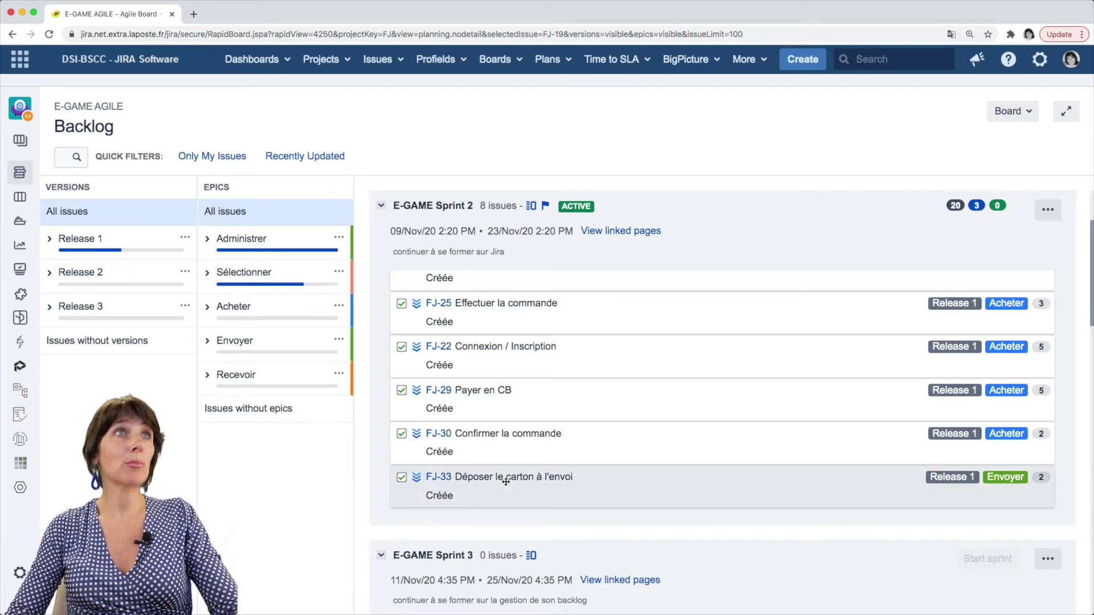
left_click_drag(592, 484, 162, 293)
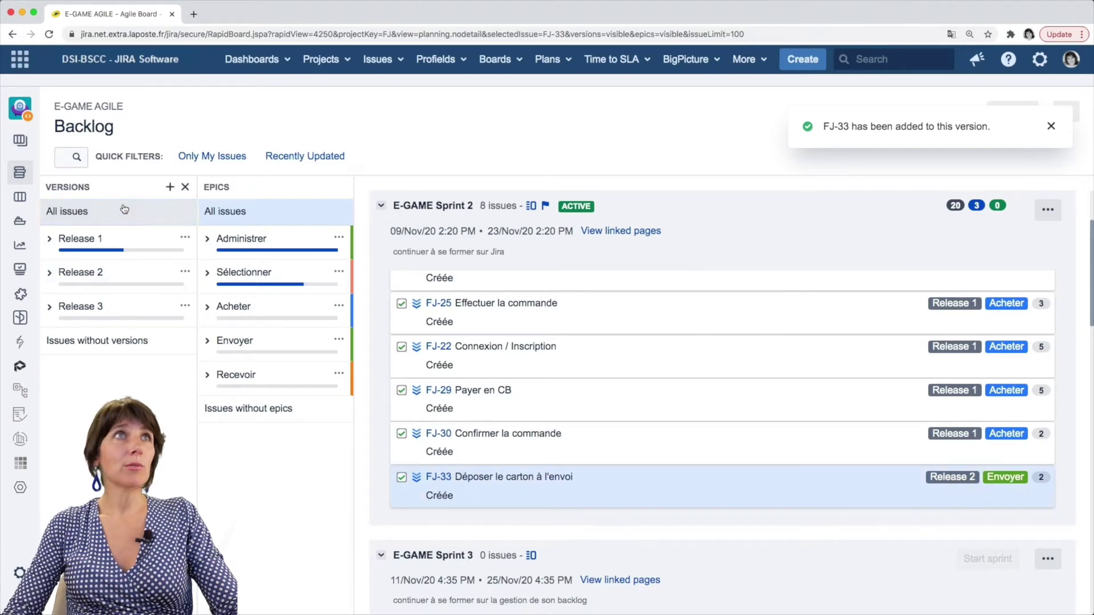
left_click(342, 188)
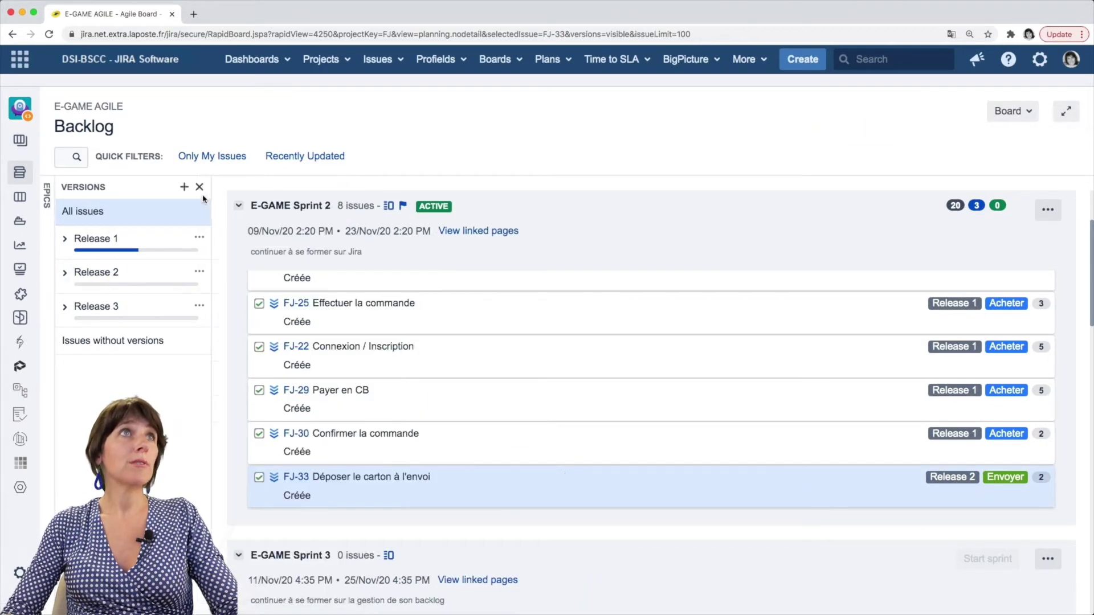
left_click(197, 187)
Move the first four backlog issues, FJ-32, FJ-35, FJ-36 and FJ-13, together into E-GAME Sprint 3.
scroll(491, 288, "up", 5)
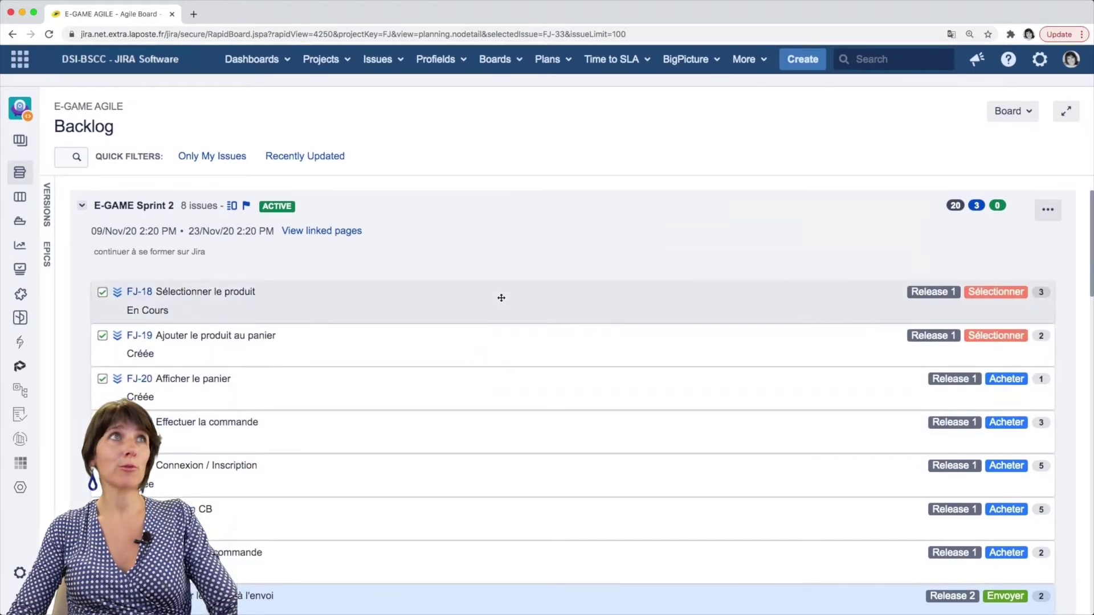
scroll(501, 298, "down", 5)
scroll(502, 298, "down", 5)
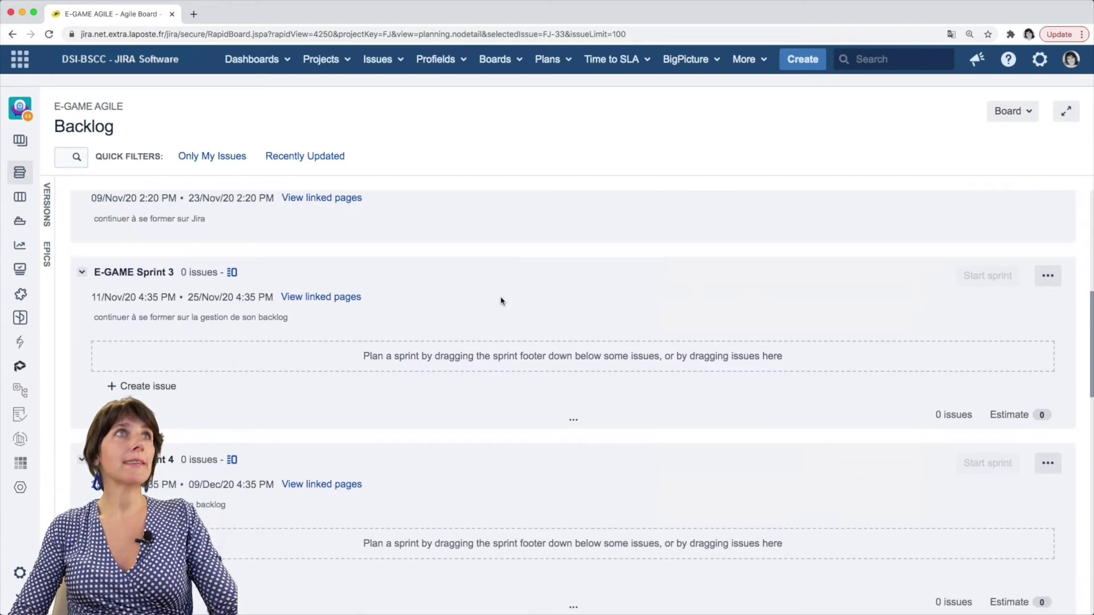
scroll(502, 301, "down", 5)
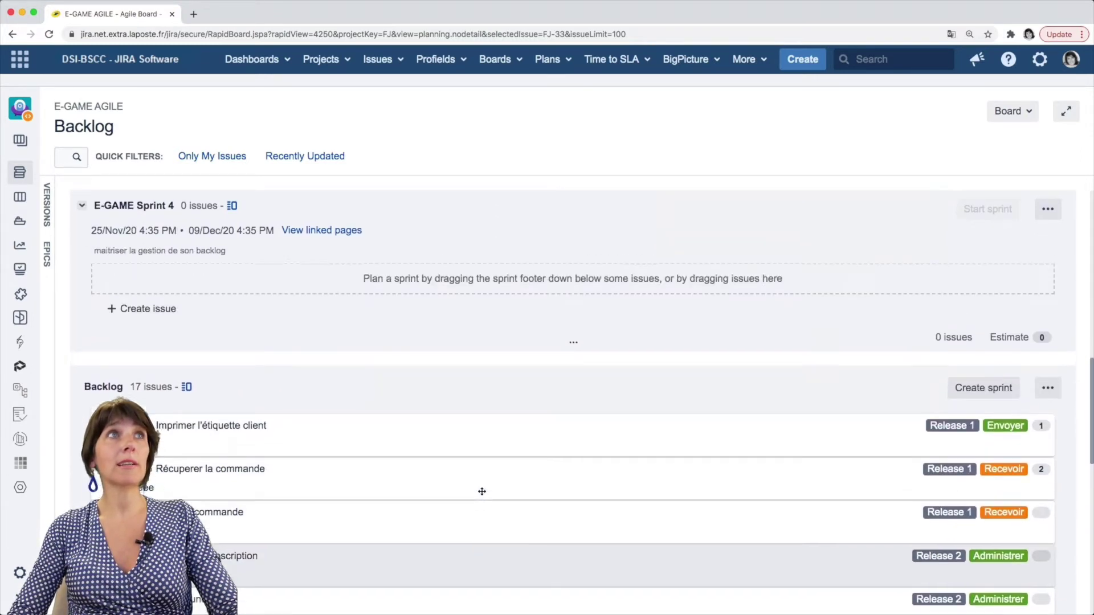
scroll(482, 492, "up", 2)
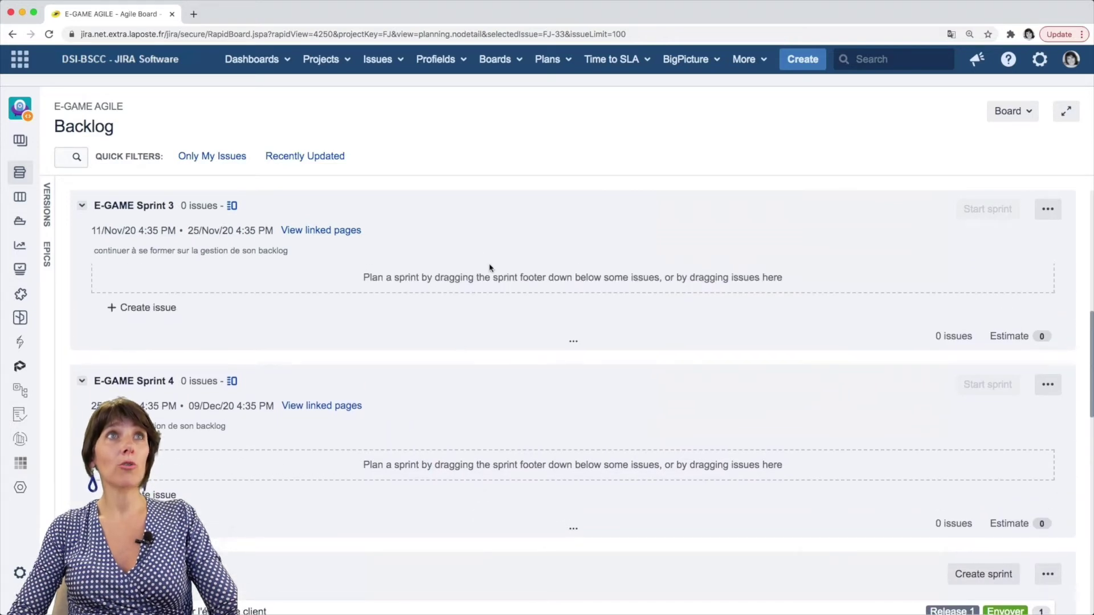
scroll(616, 419, "down", 5)
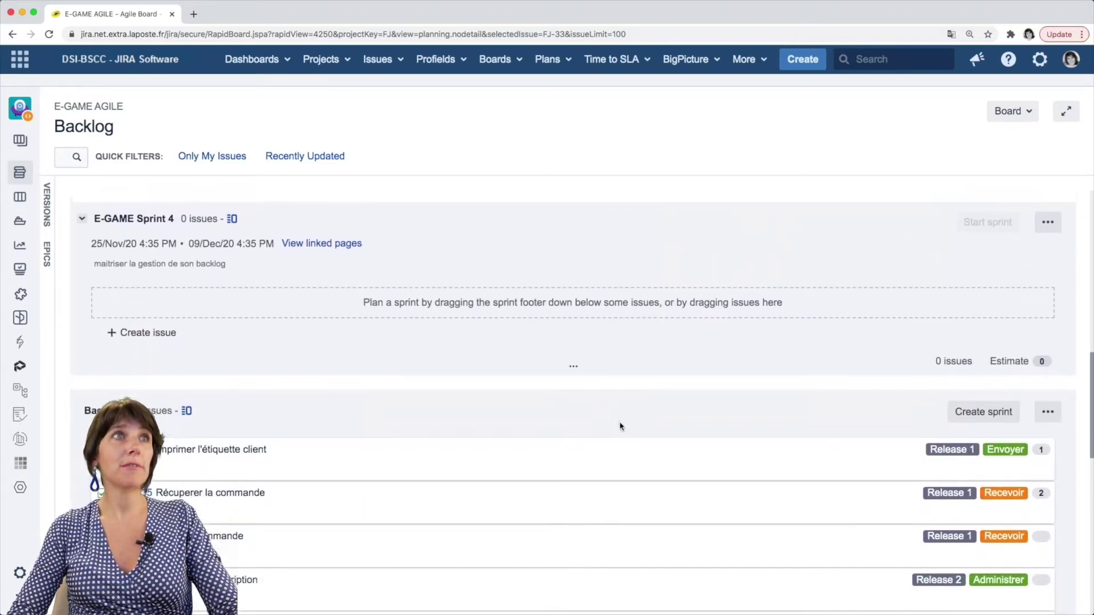
left_click(601, 408)
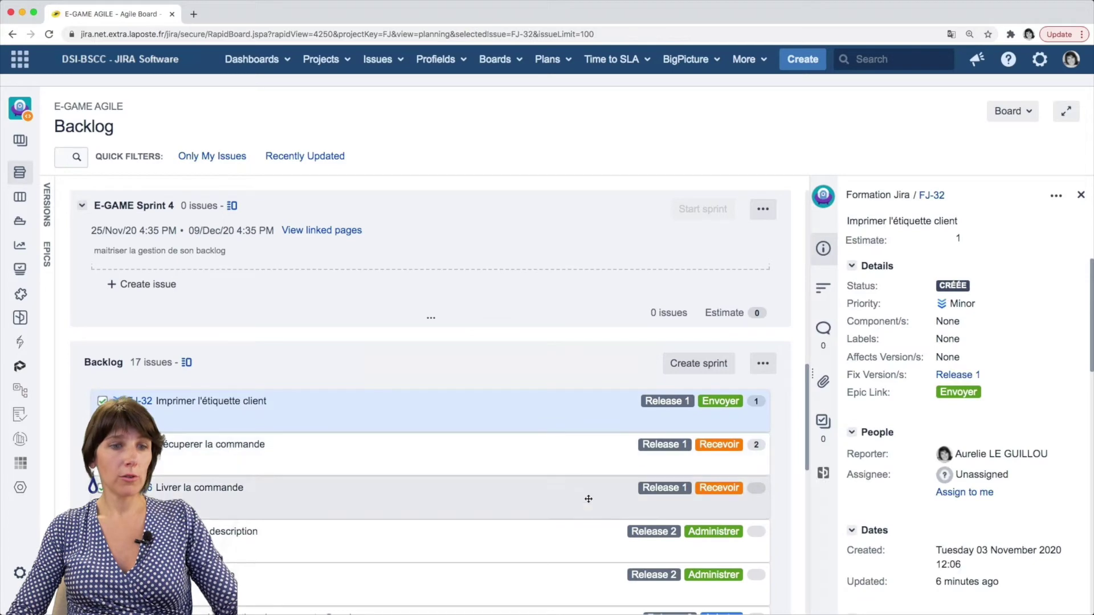
left_click(555, 539, "shift")
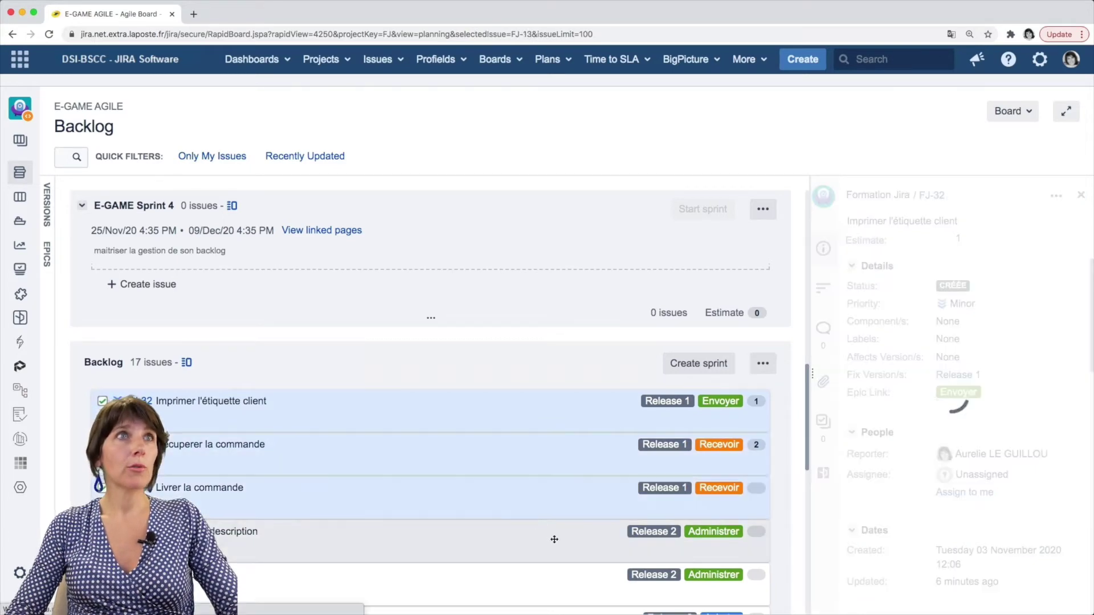
left_click_drag(552, 391, 537, 469)
scroll(523, 524, "down", 3)
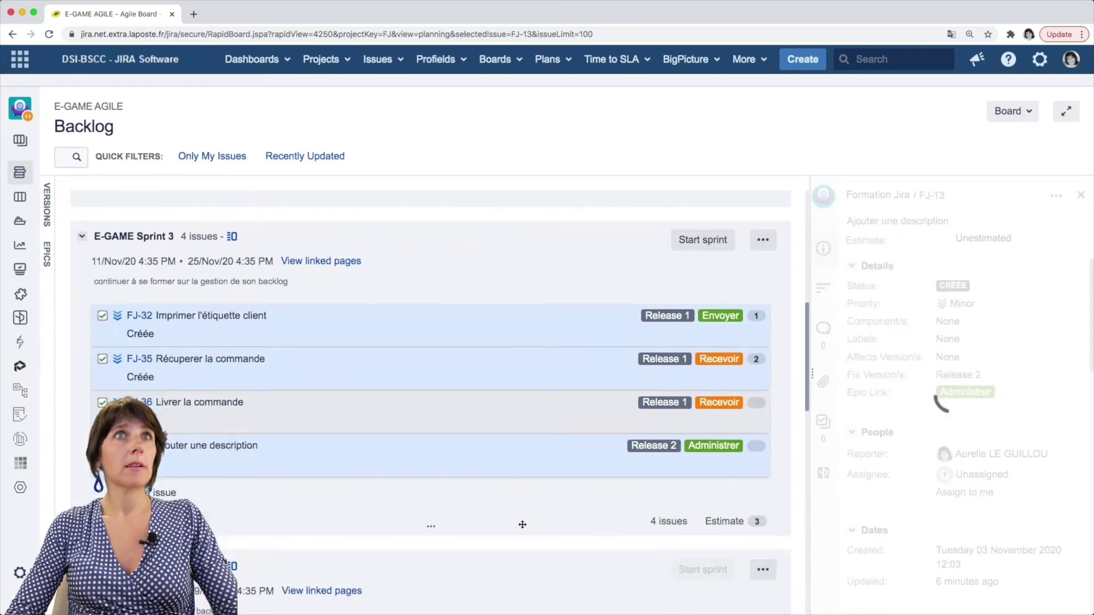
Move the first five backlog issues, from FJ-14 "Ajouter une photo" through FJ-37 "Envoyer le suivi de la commande par mail", together into E-GAME Sprint 4.
scroll(720, 448, "down", 7)
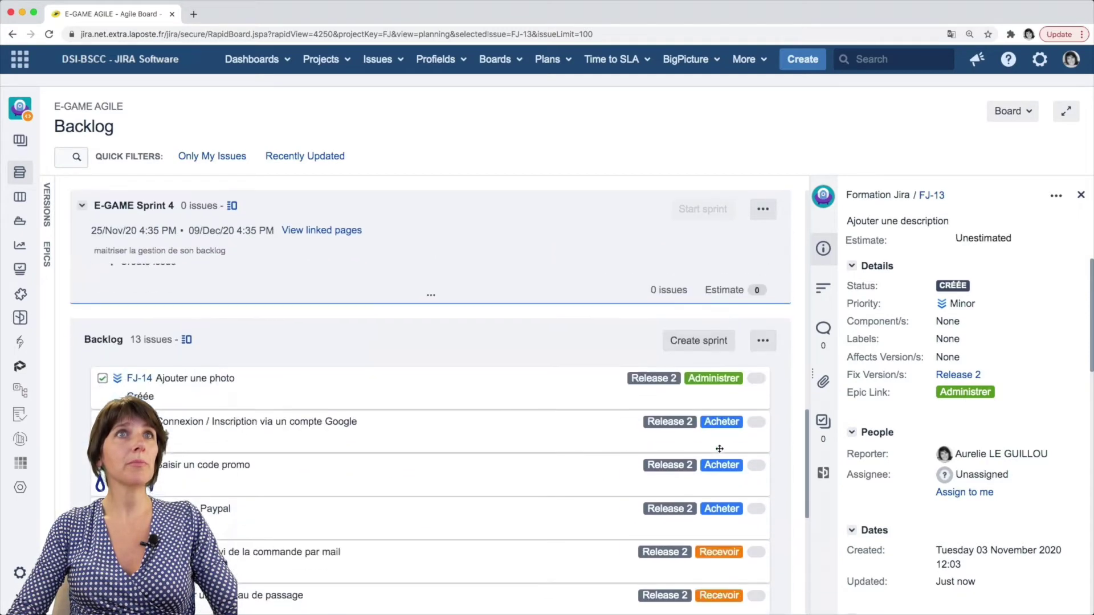
left_click(474, 336)
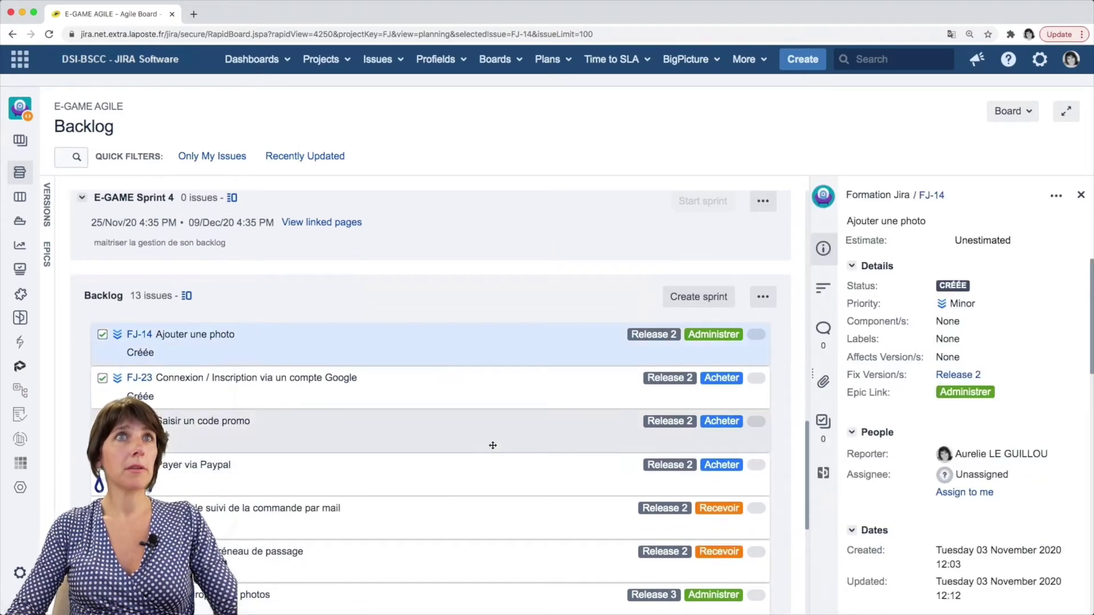
left_click(513, 517, "shift")
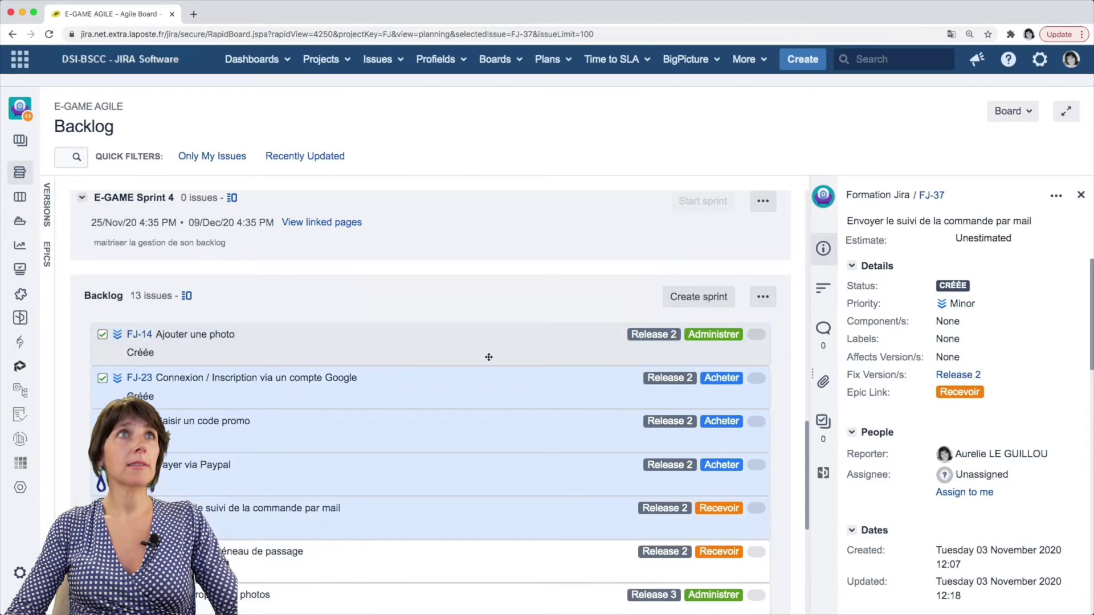
left_click_drag(489, 355, 483, 266)
Move issue FJ-14 "Ajouter une photo" from E-GAME Sprint 4 to the end of E-GAME Sprint 3 and close its details.
scroll(568, 529, "up", 4)
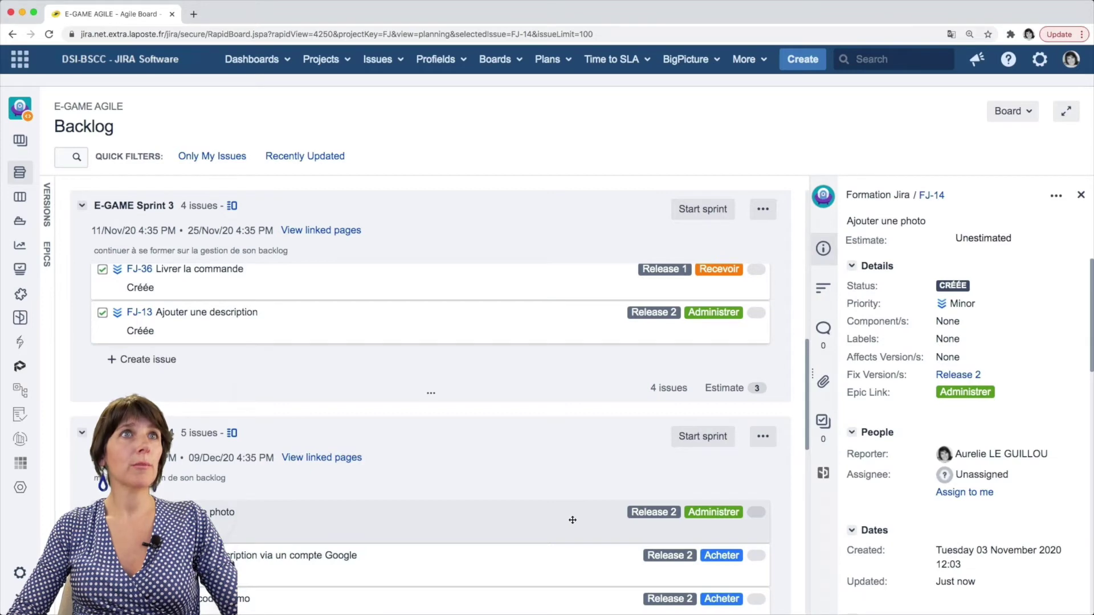
left_click_drag(560, 519, 540, 390)
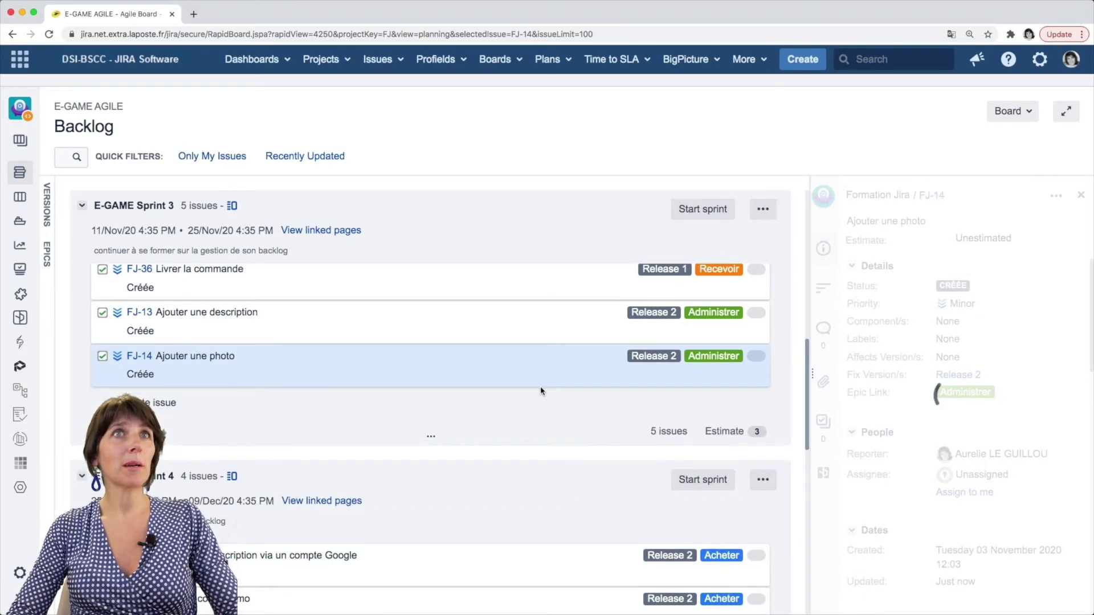
left_click(1080, 195)
Reorder E-GAME Sprint 3 so that FJ-14 sits above FJ-13, FJ-35 comes first and FJ-36 comes second.
scroll(758, 479, "down", 5)
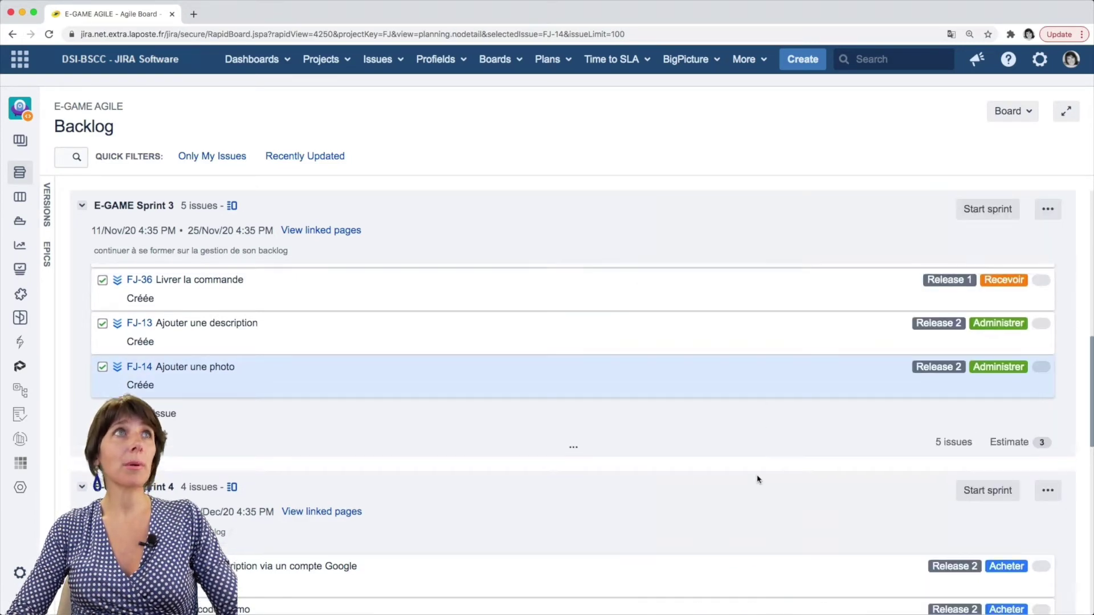
scroll(758, 479, "up", 5)
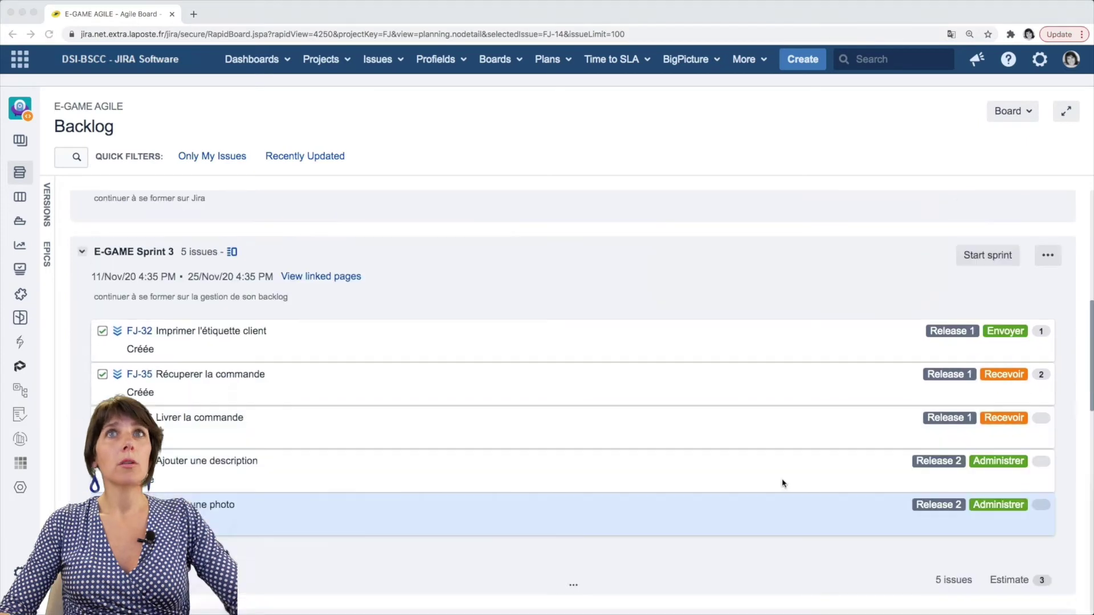
left_click(810, 566)
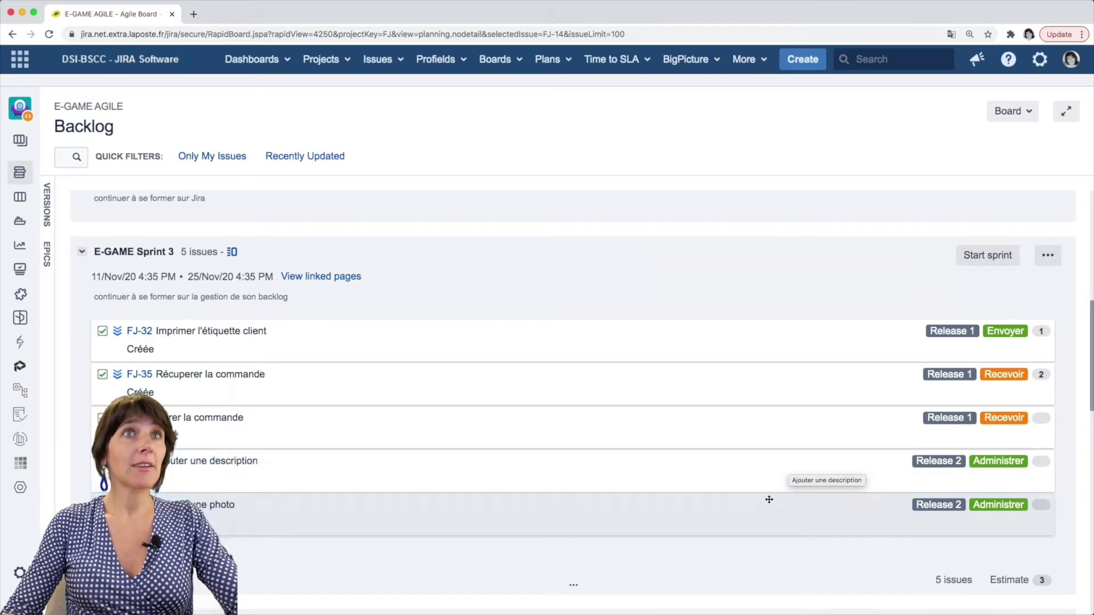
left_click_drag(769, 511, 764, 469)
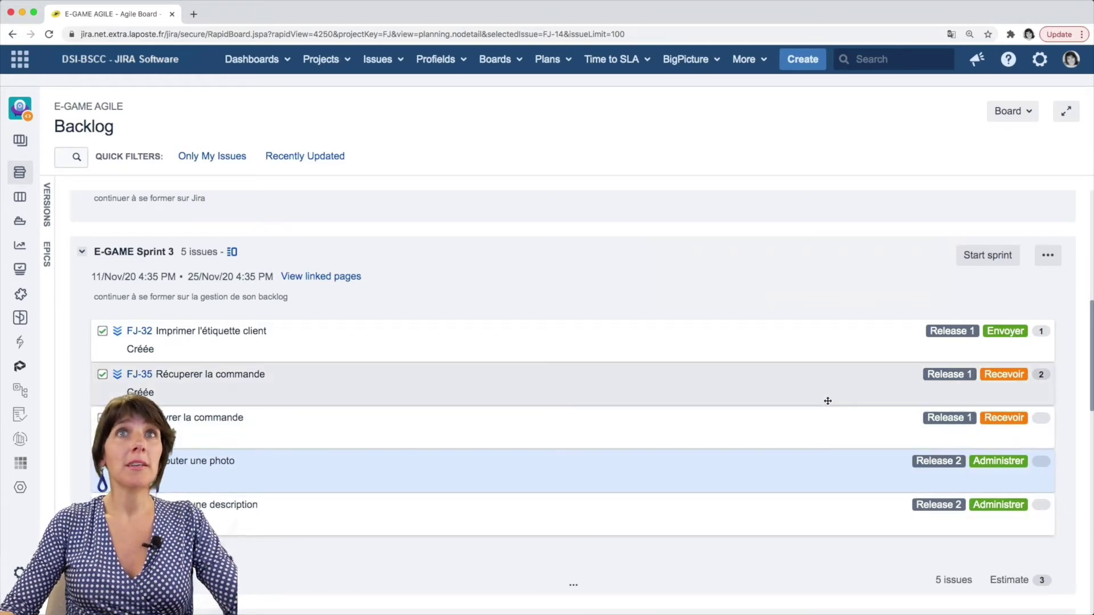
left_click_drag(826, 396, 822, 345)
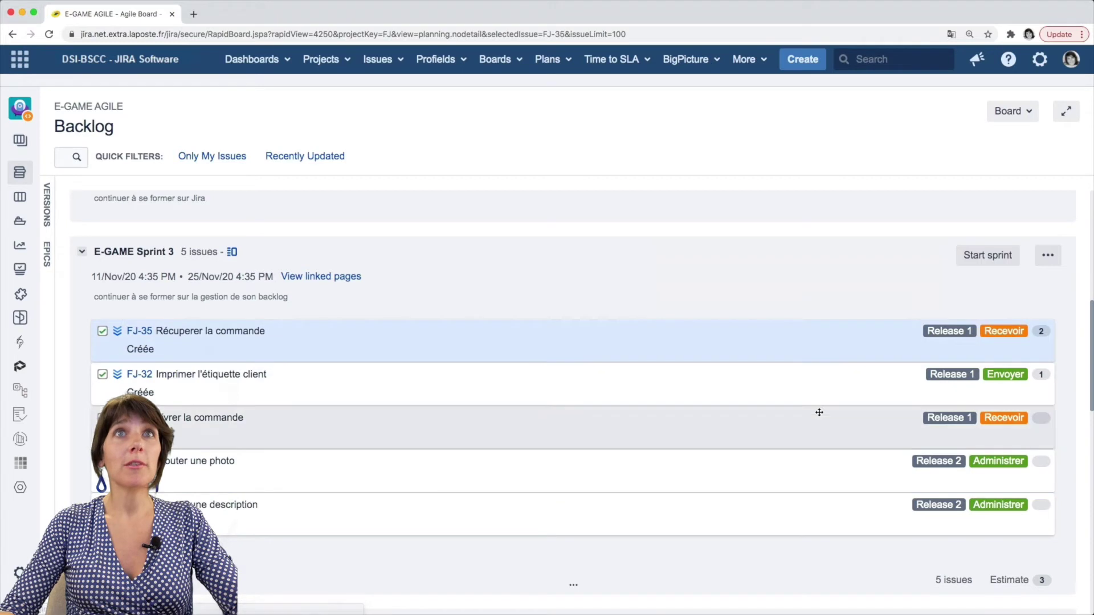
left_click_drag(821, 422, 813, 378)
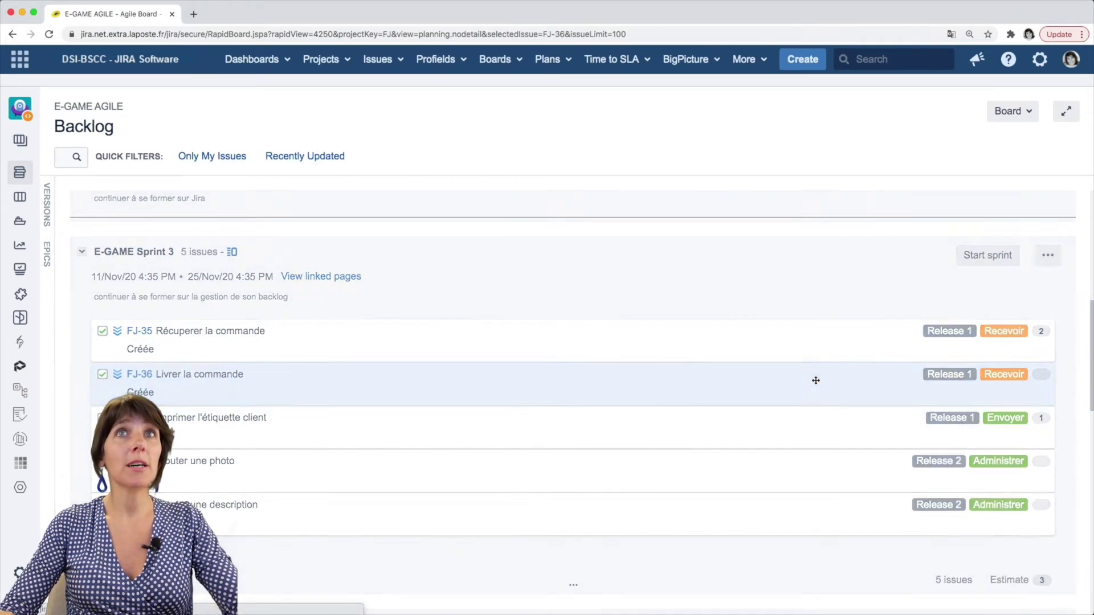
Open the details of issue FJ-36 "Livrer la commande" and set its estimate to 3 story points.
left_click_drag(628, 363, 130, 349)
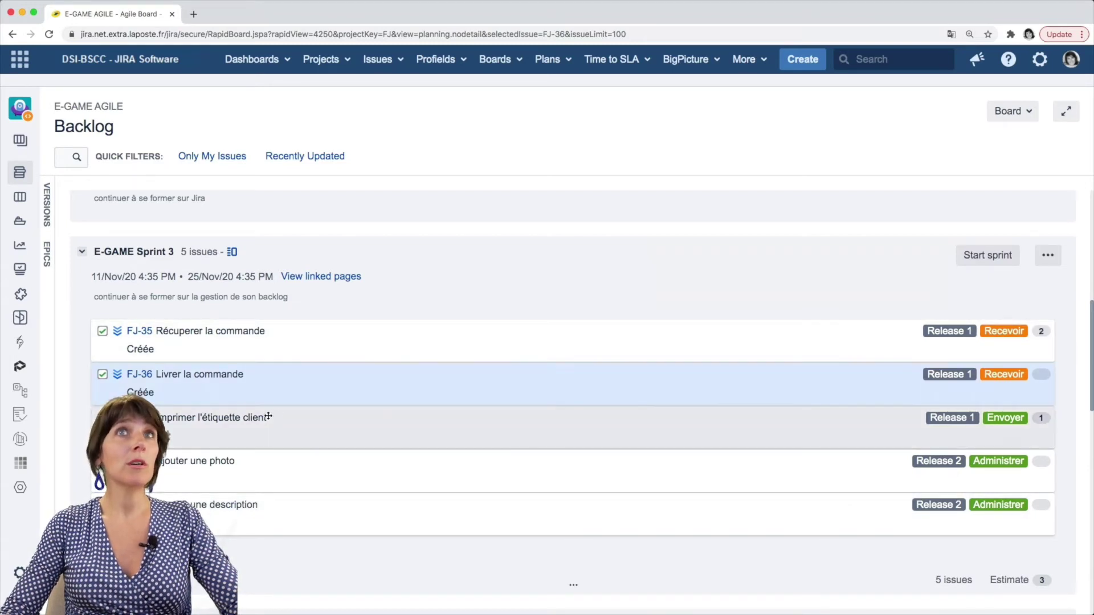
left_click(141, 381)
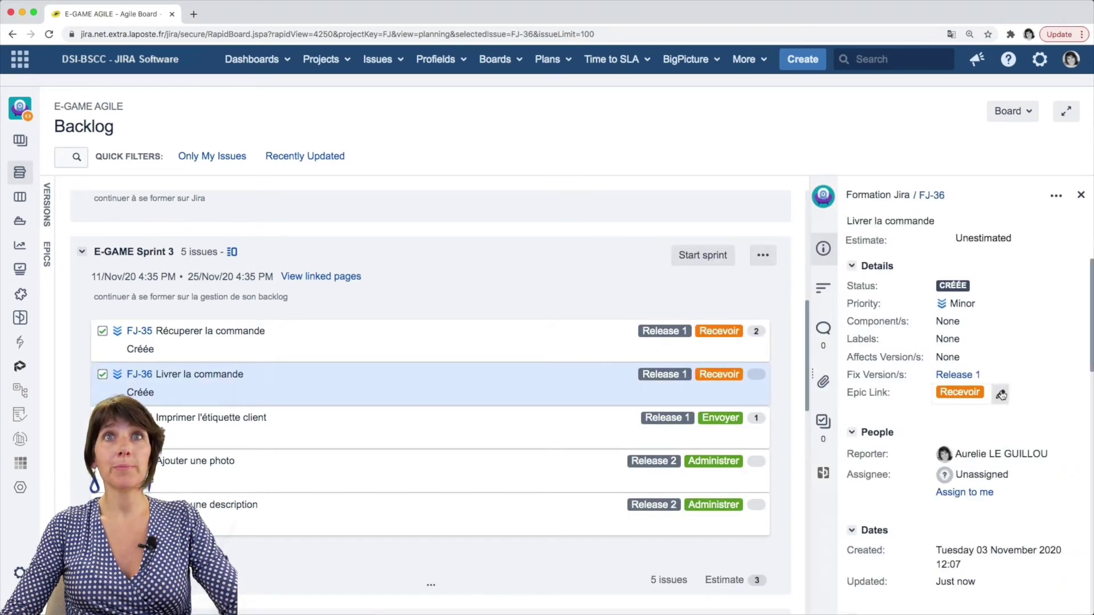
scroll(981, 409, "down", 10)
scroll(981, 409, "up", 8)
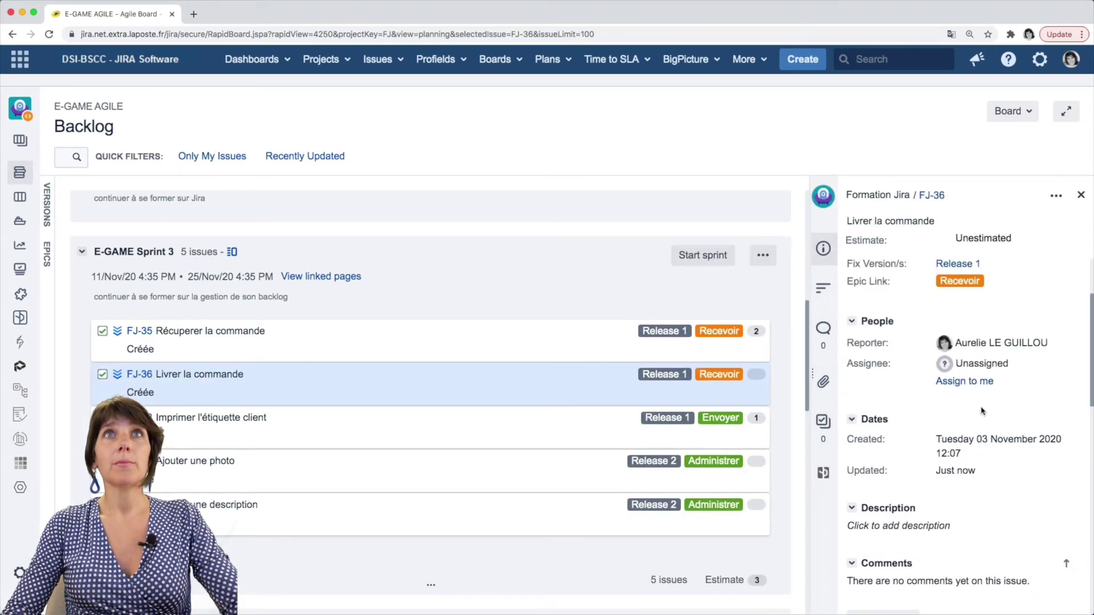
scroll(981, 409, "up", 1)
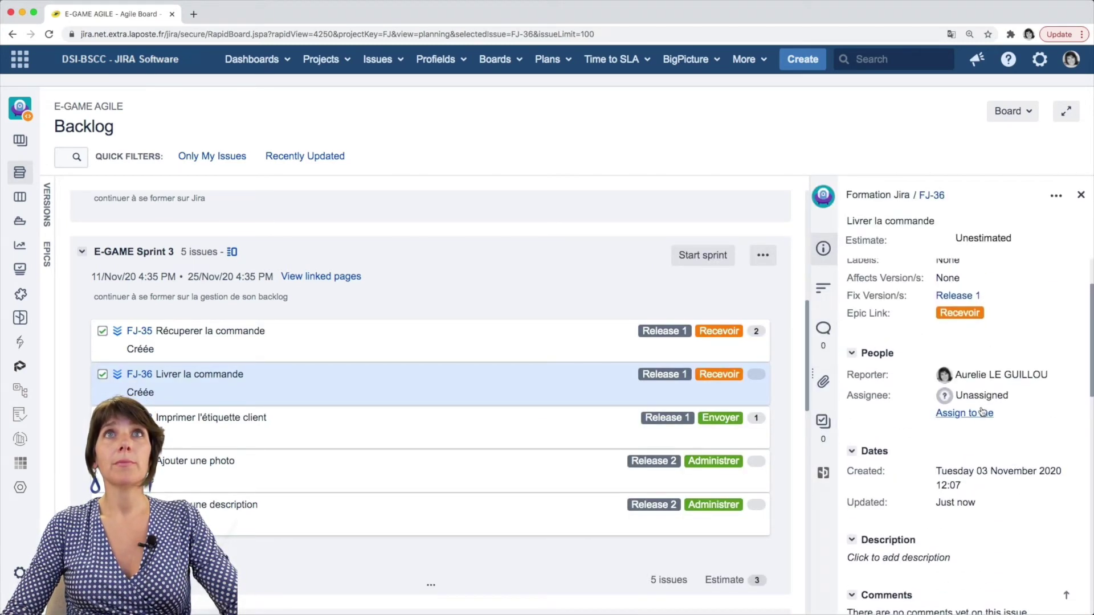
left_click(989, 238)
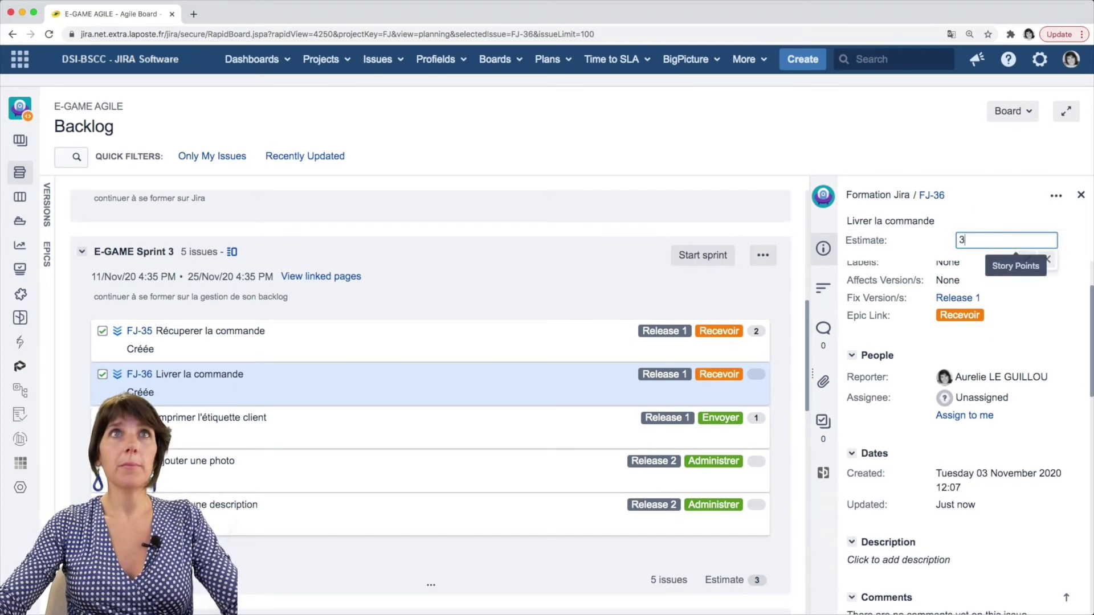
key("Return")
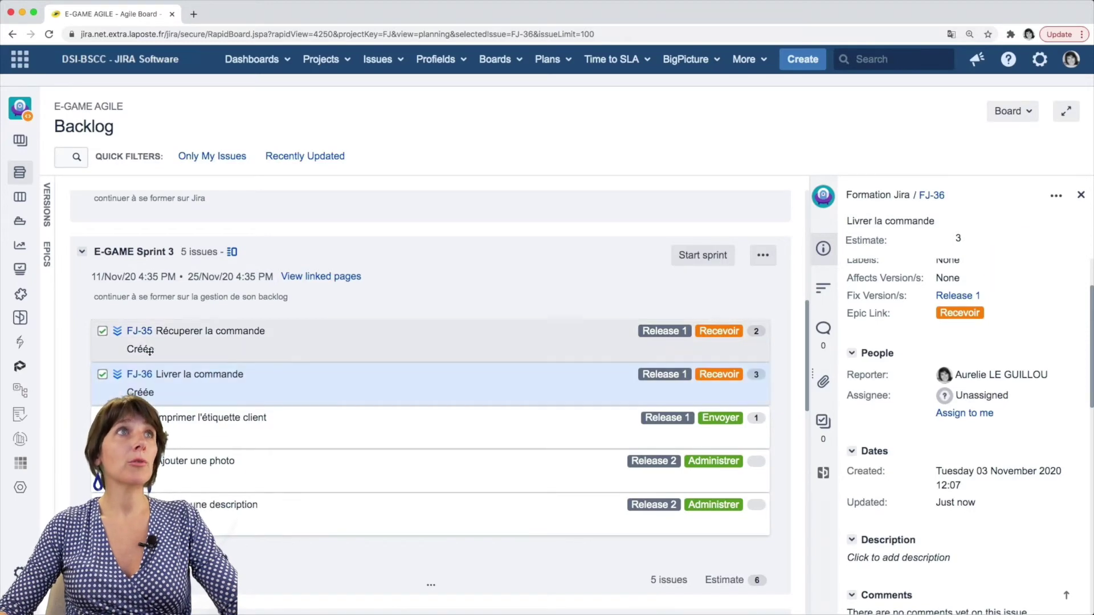
Set the estimate of issue FJ-35 "Récuperer la commande" to 3 story points.
left_click(140, 331)
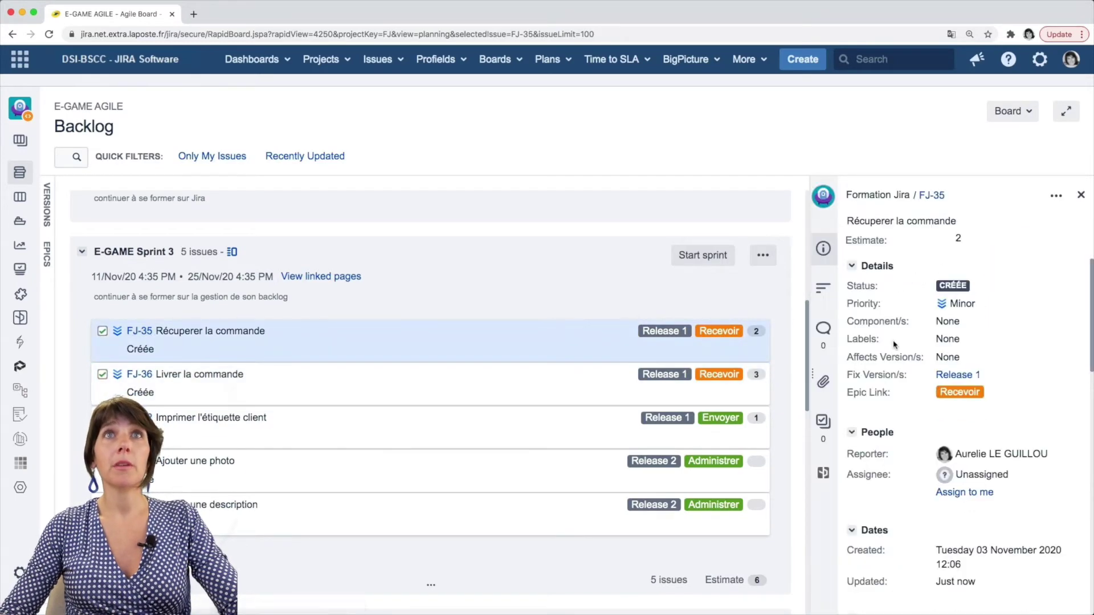
left_click(958, 238)
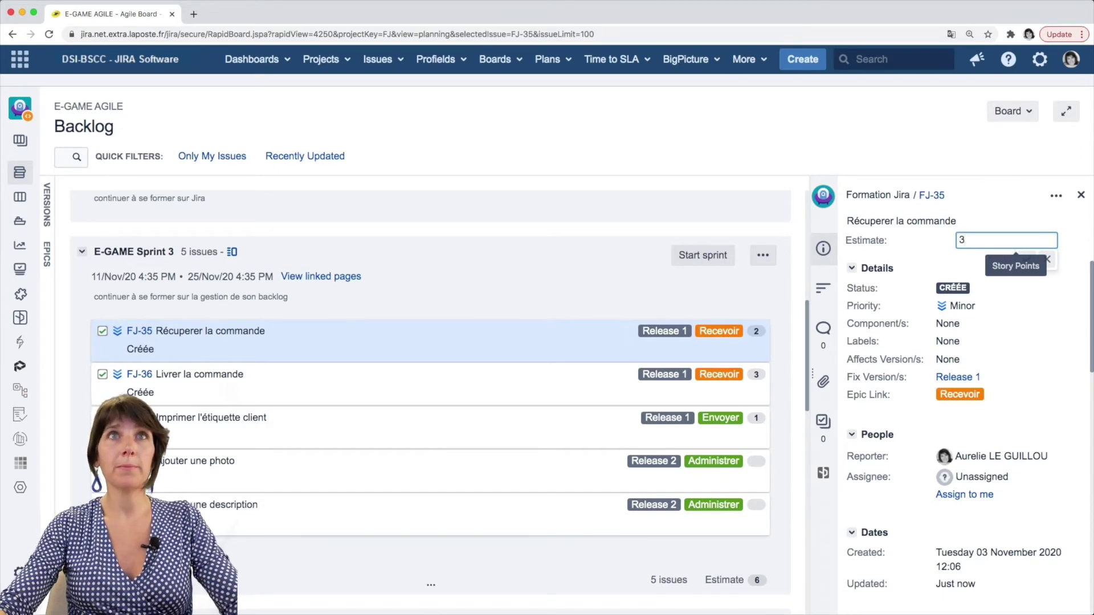
key("Return")
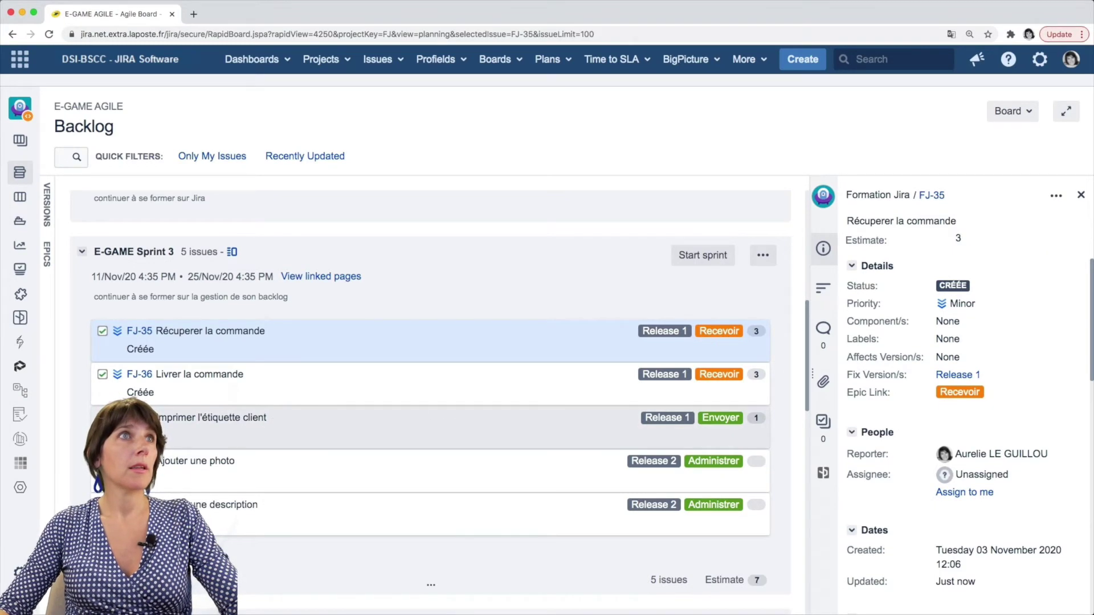
Set the estimate of issue FJ-14 "Ajouter une photo" to 5 story points and close its details.
left_click(140, 461)
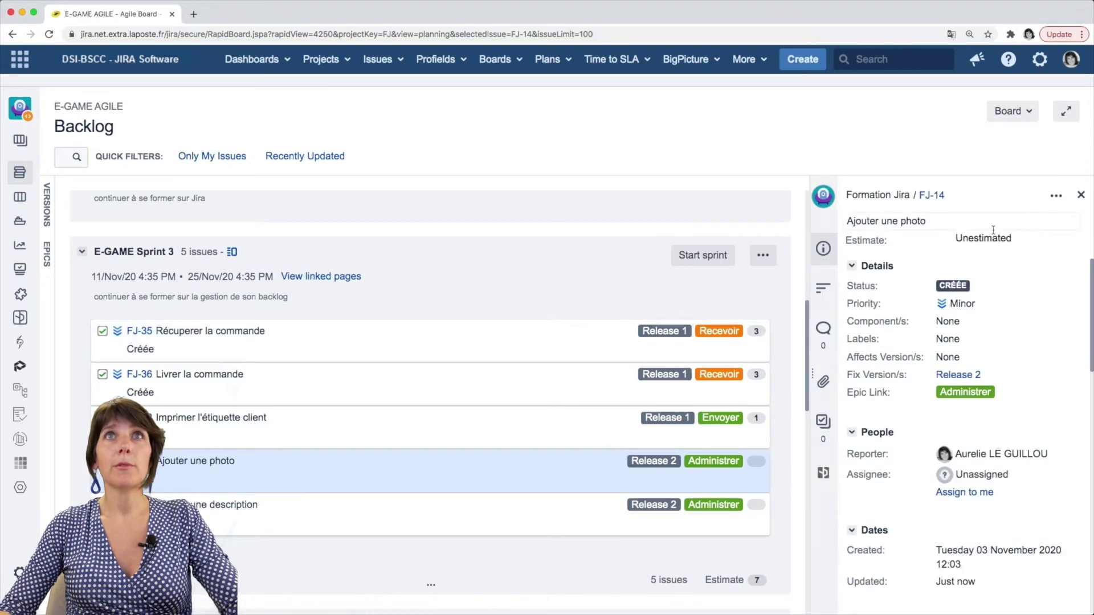
left_click(992, 237)
type("5")
key("Return")
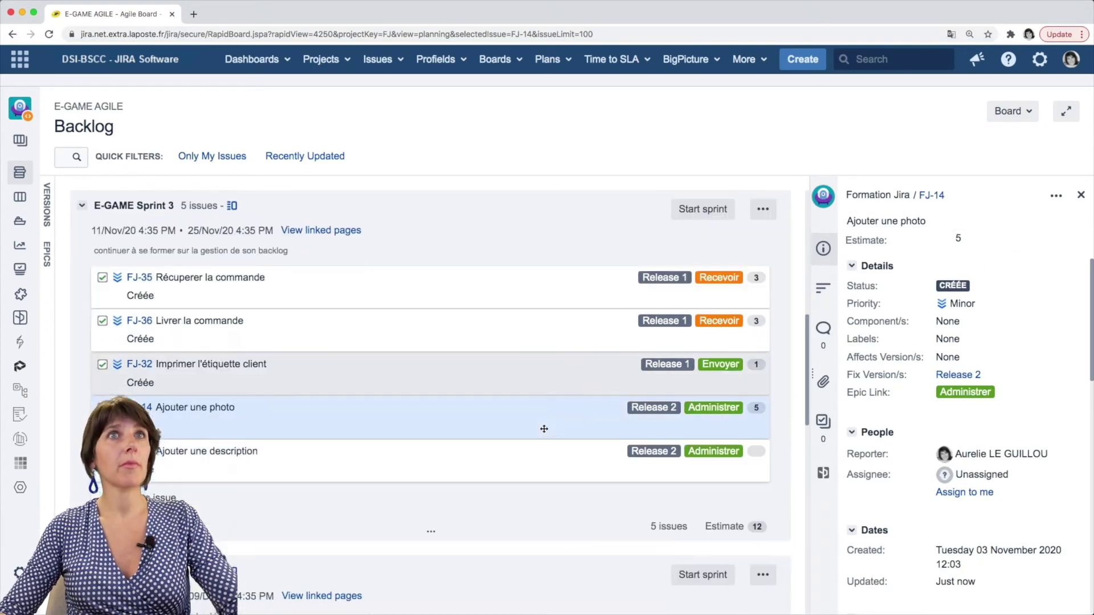
scroll(544, 429, "down", 1)
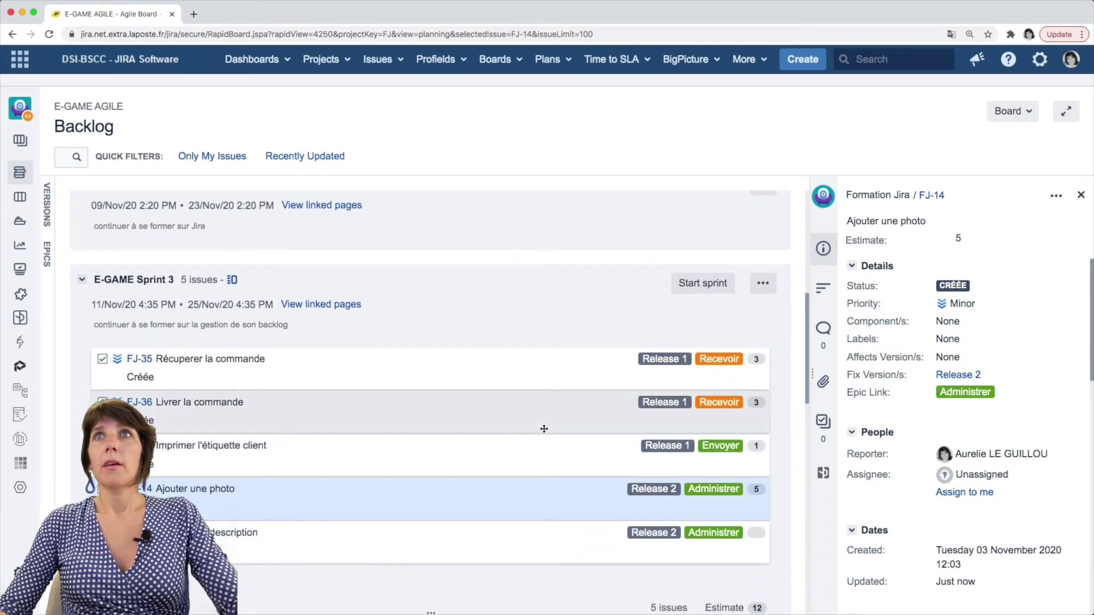
left_click(1081, 195)
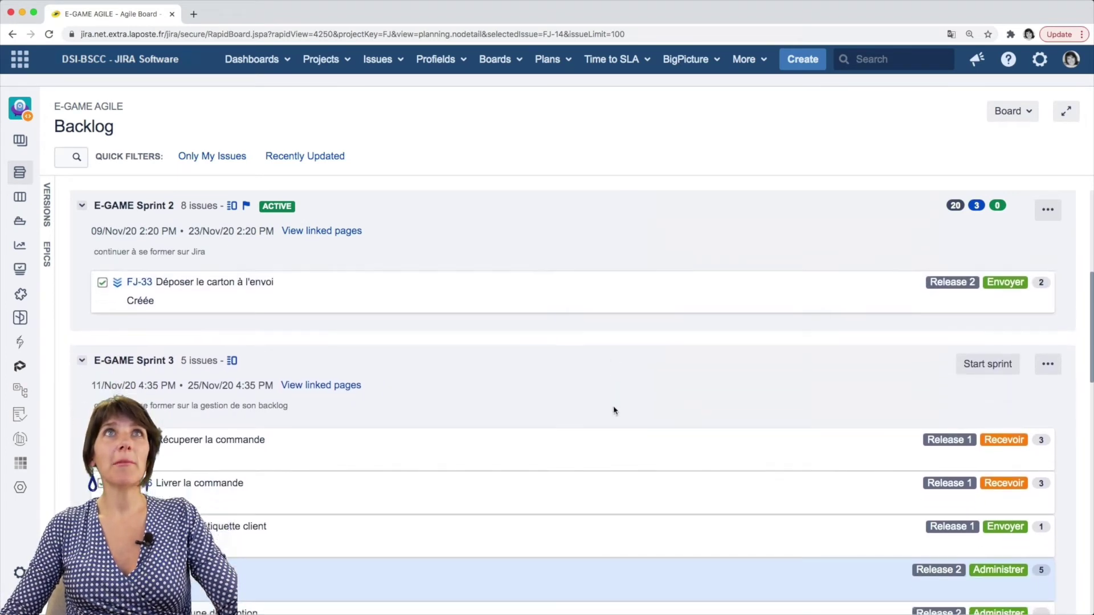
Start a new issue of type User Story with the summary "Payer en carte cadeau".
scroll(614, 408, "down", 1)
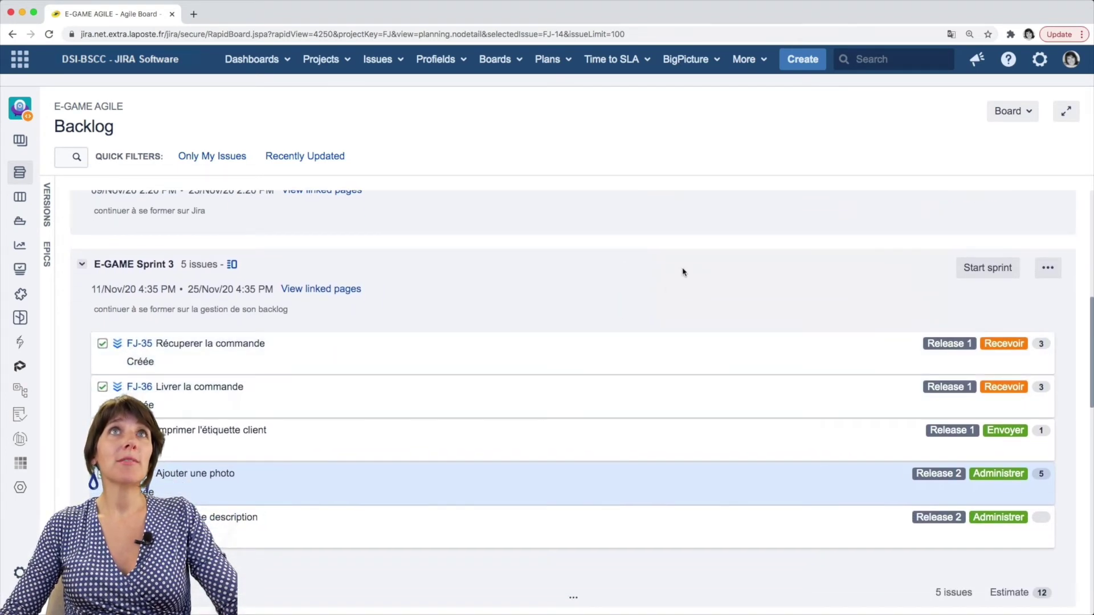
left_click(804, 59)
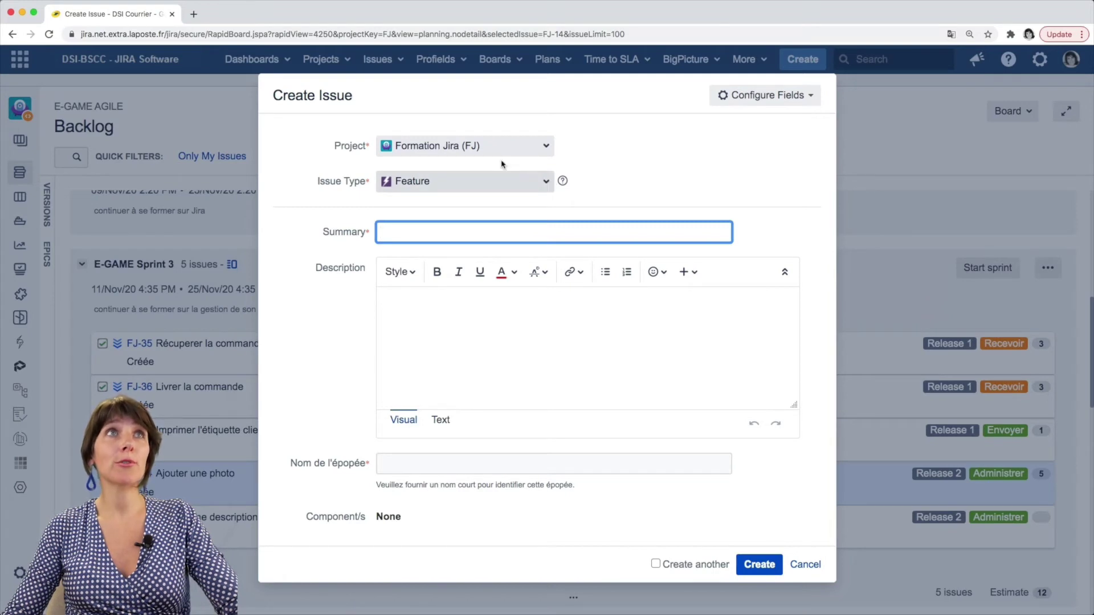
left_click(546, 182)
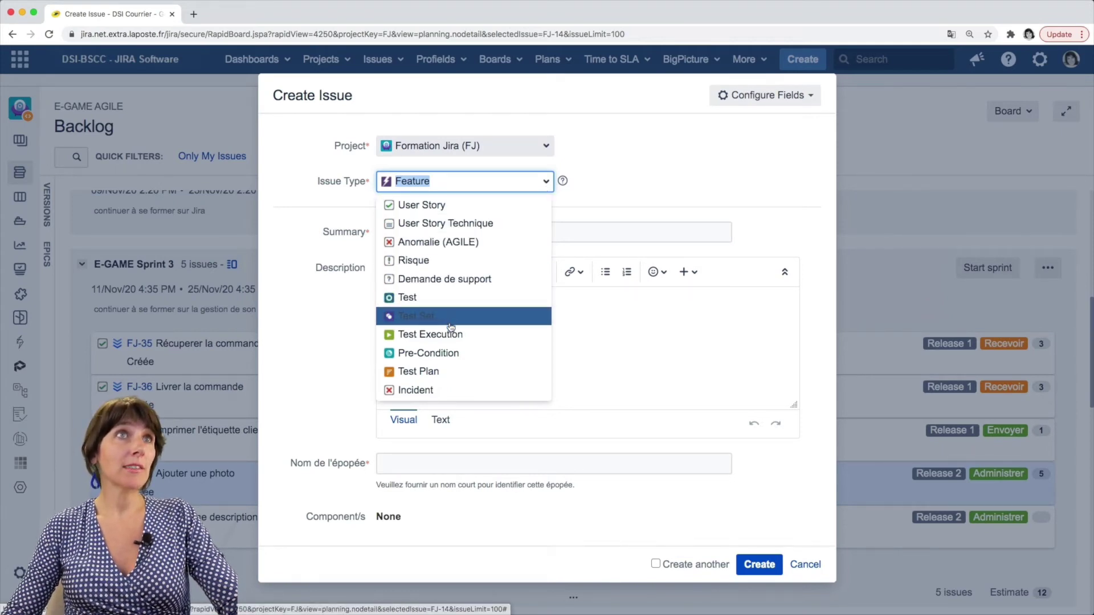
left_click(449, 206)
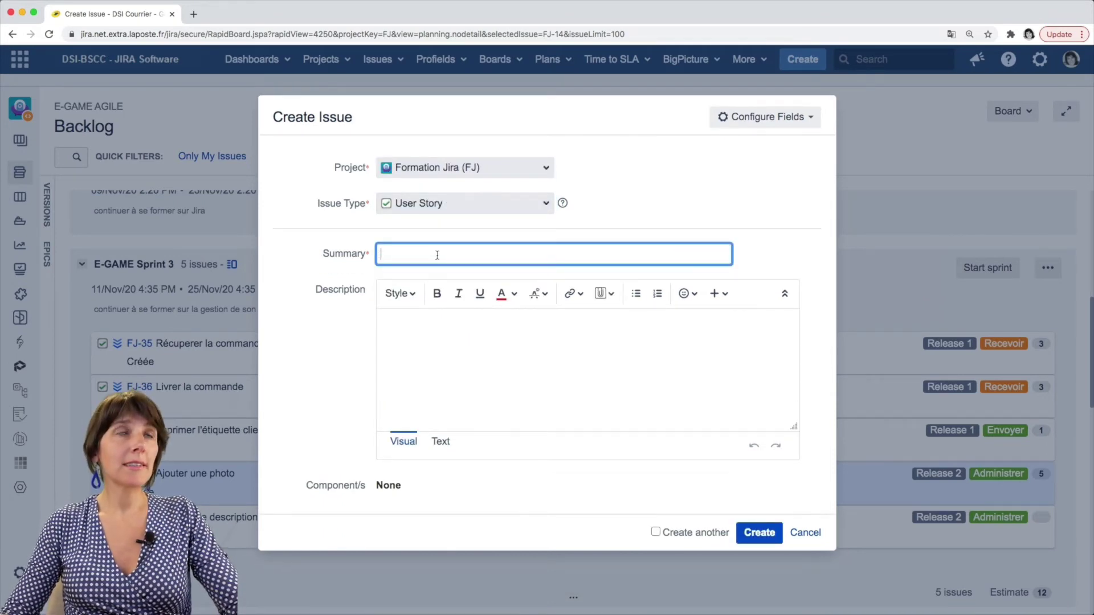
type("Payer")
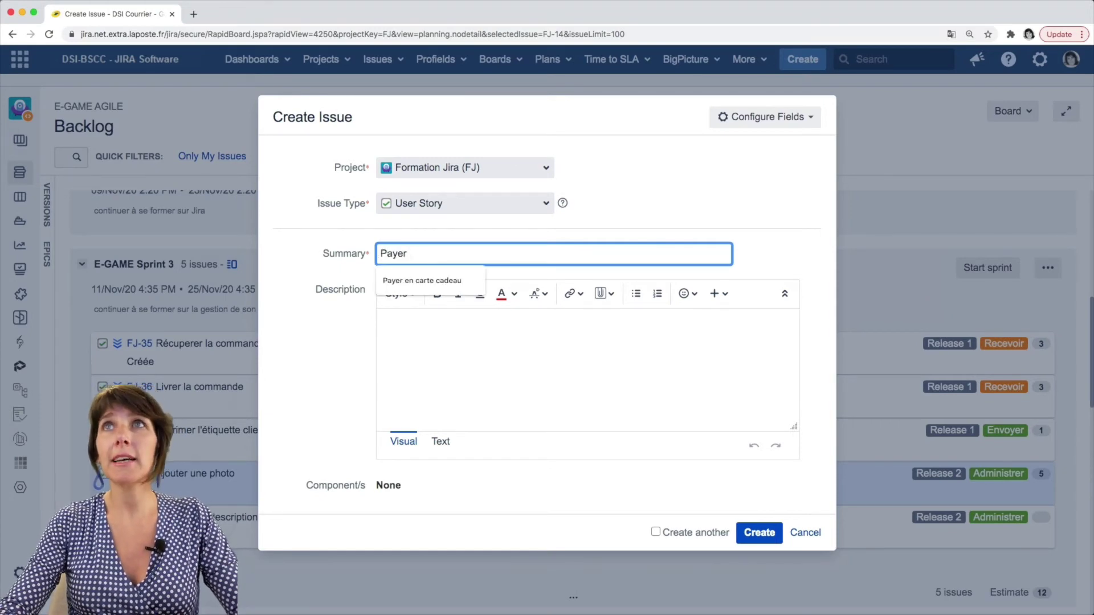
type(" en carte cadeau")
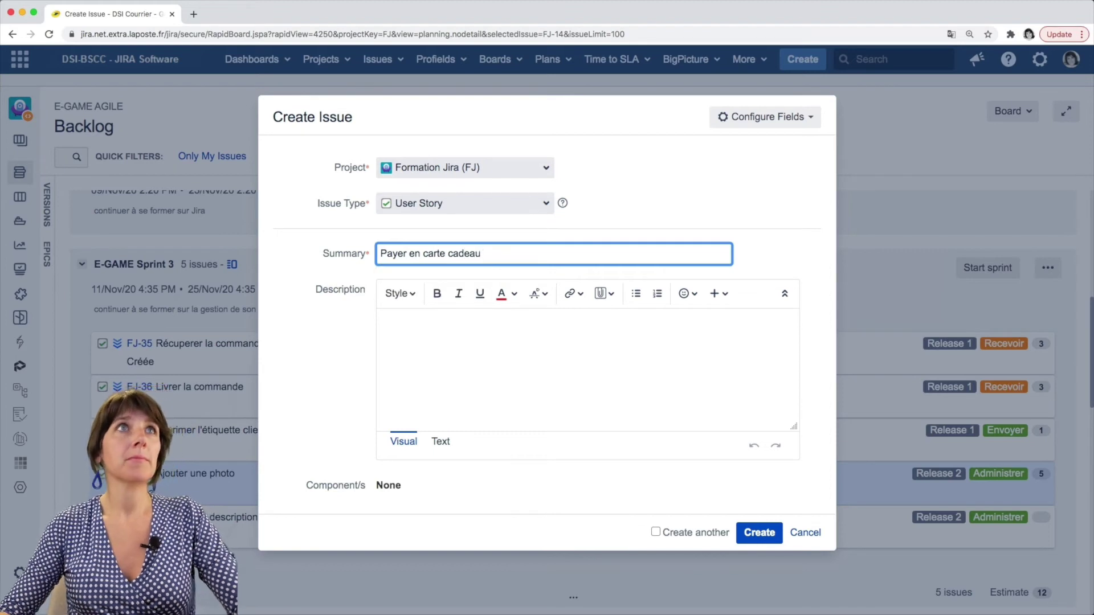
Begin the description with the lines "En tant que client fidèle" and "Je veux payer en caret cadeau".
left_click(414, 336)
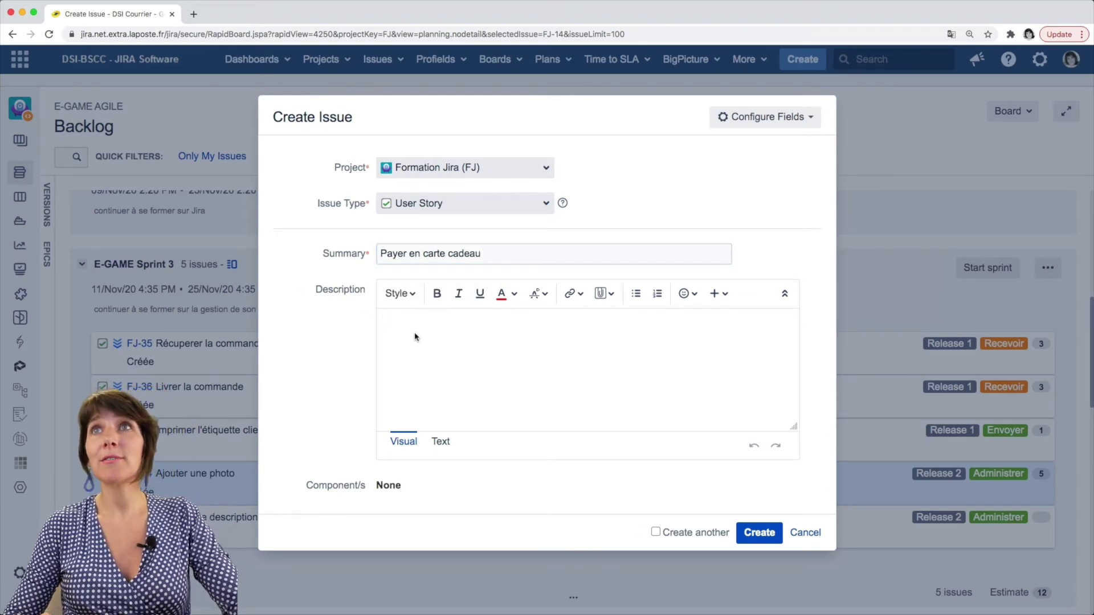
type("En tant que client fidèle")
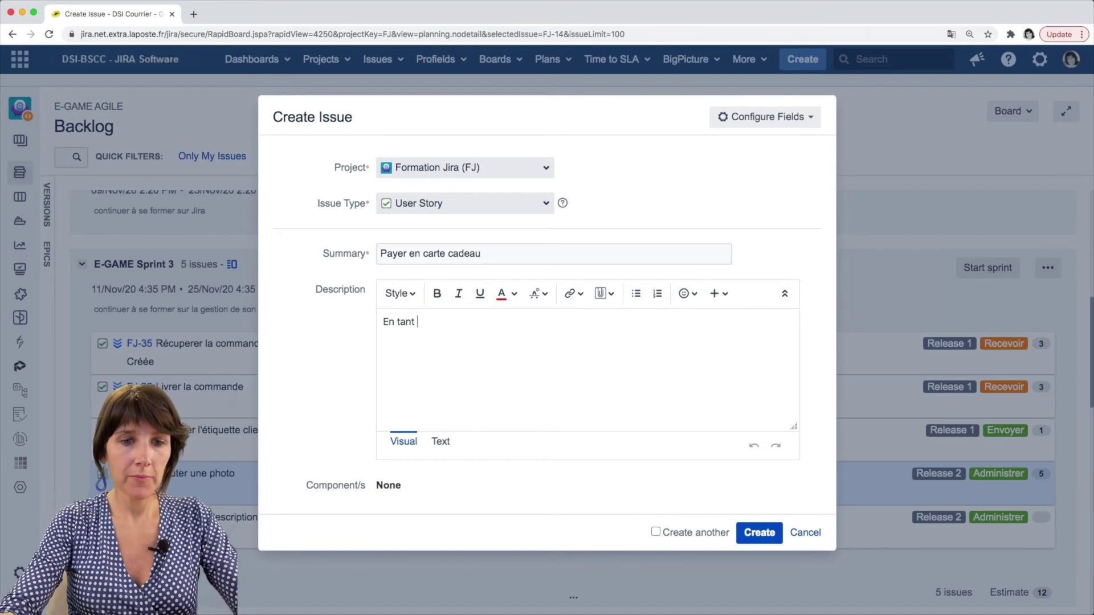
key("Return")
type("Je veux payer en caret cadeau")
Add the third description line "Afin d'utiliser la carte cadeau offerte à mon anniversaire sur la plate-forme E-GAME AGILE".
key("Return")
type("Afin d'utiliser ")
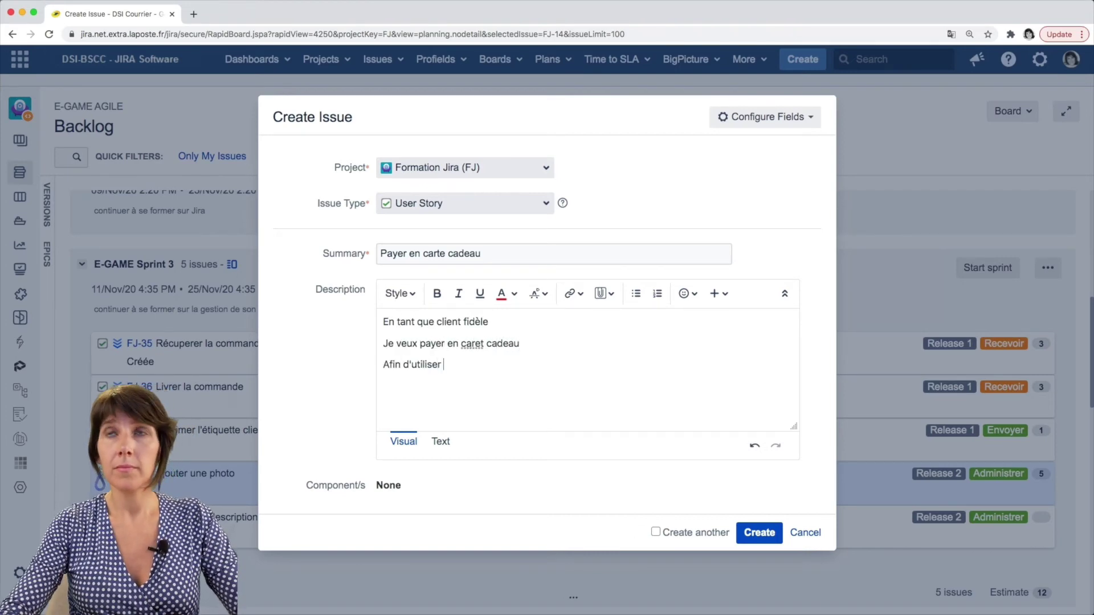
type("la carte cadeau offerte à mon anniversaire sur la plate-forme E-GAME AGILE")
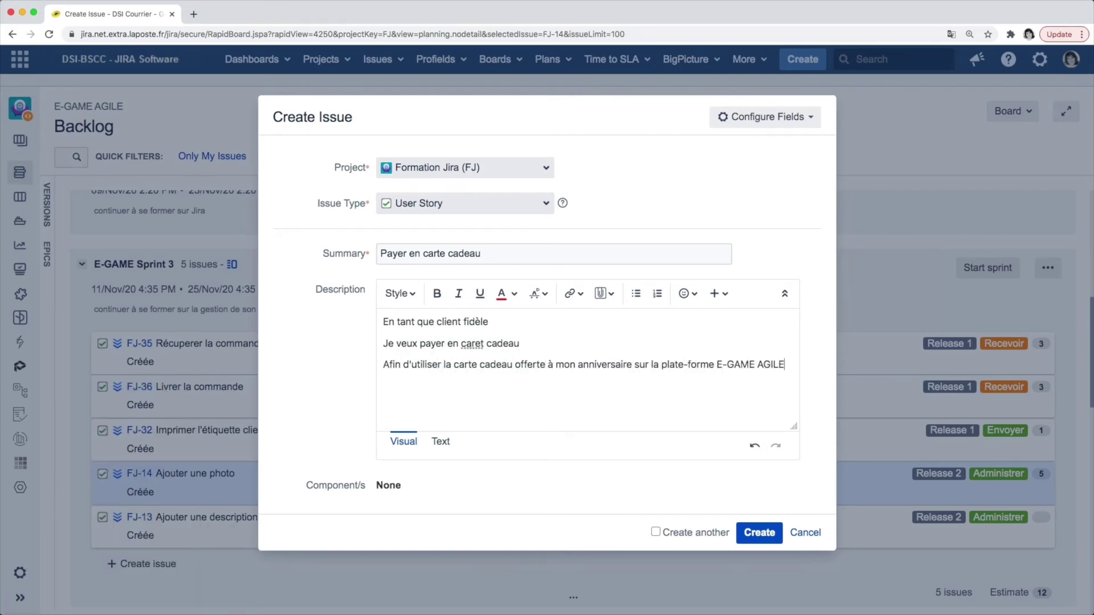
Correct the misspelled word "caret" to "carte" in the description and create the user story.
right_click(476, 342)
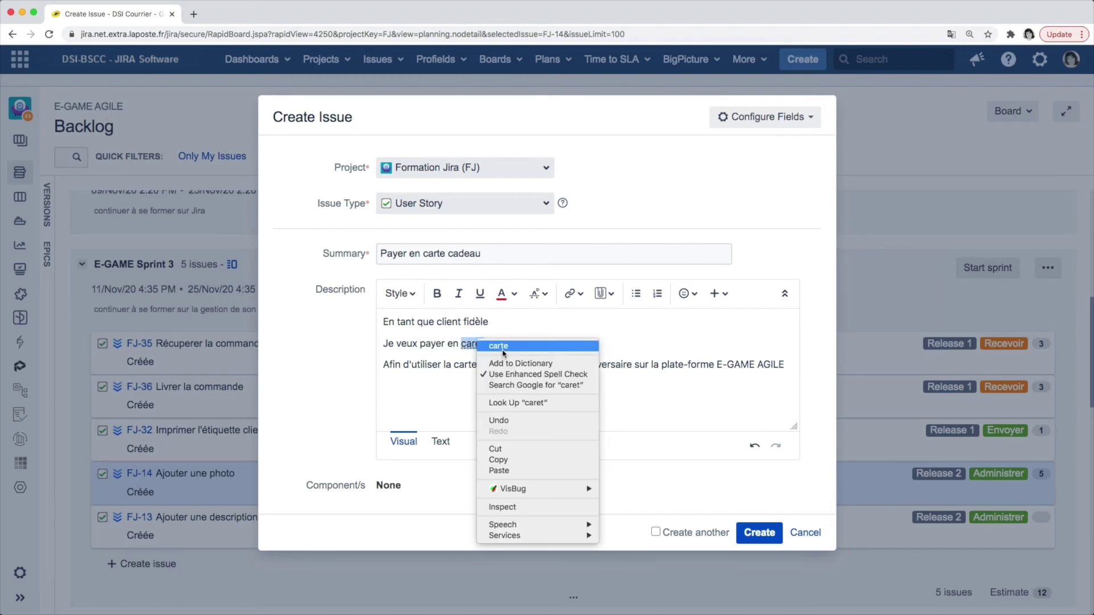
left_click(504, 345)
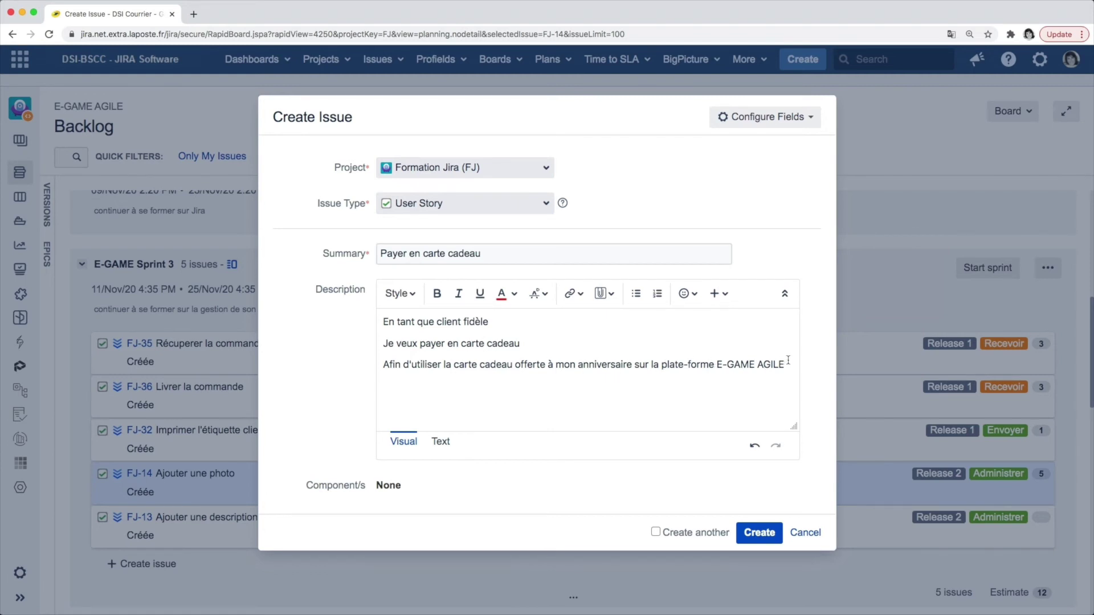
left_click(766, 534)
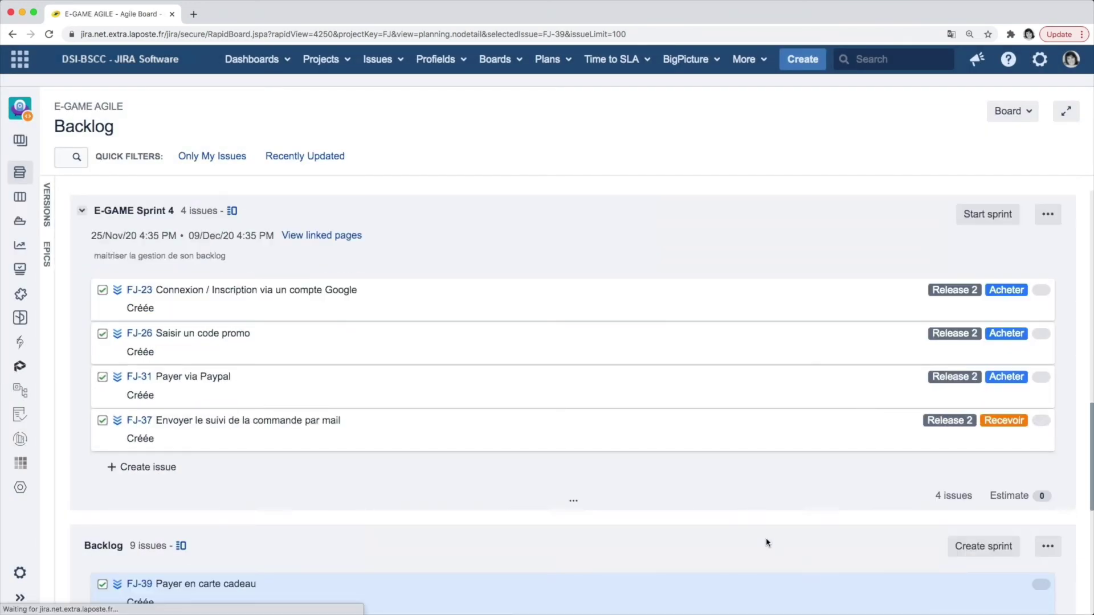
Move the issue "Payer en carte cadeau" from the backlog to the end of E-GAME Sprint 4.
scroll(623, 515, "down", 4)
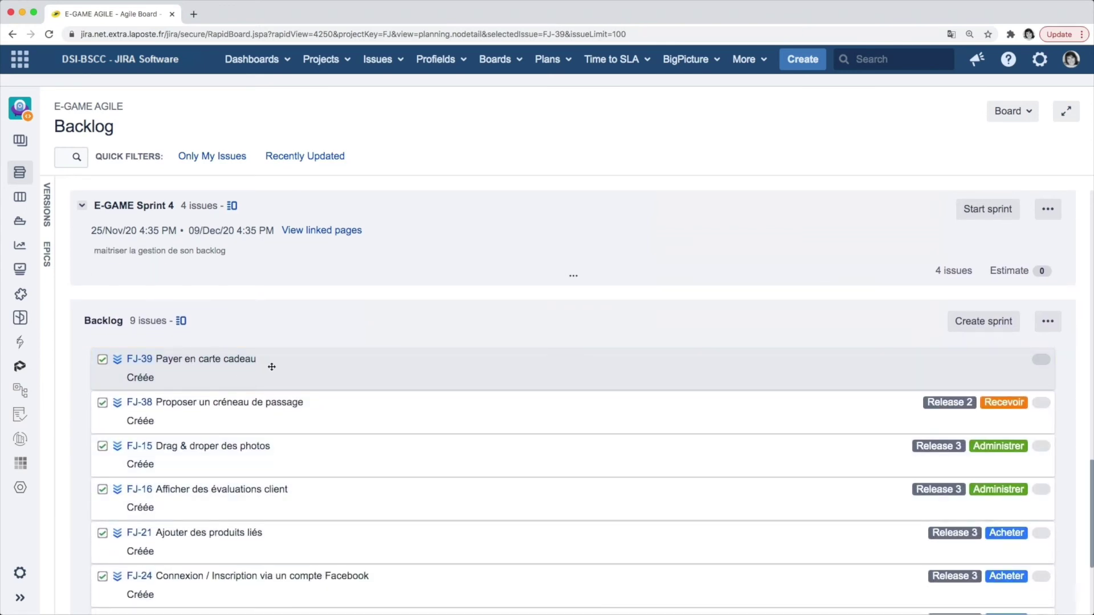
scroll(272, 353, "up", 1)
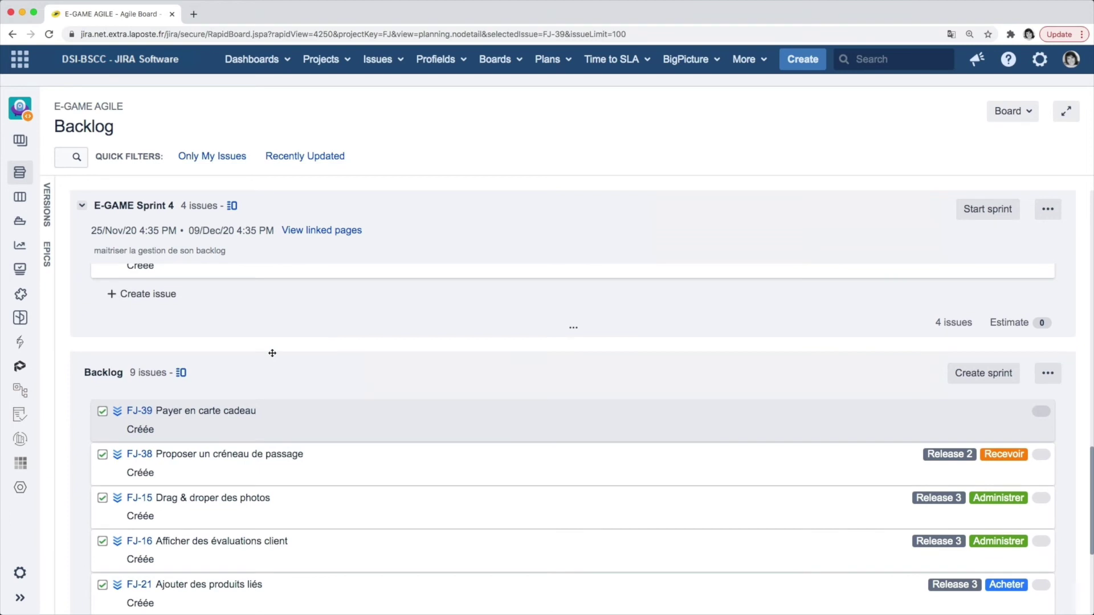
scroll(275, 423, "up", 1)
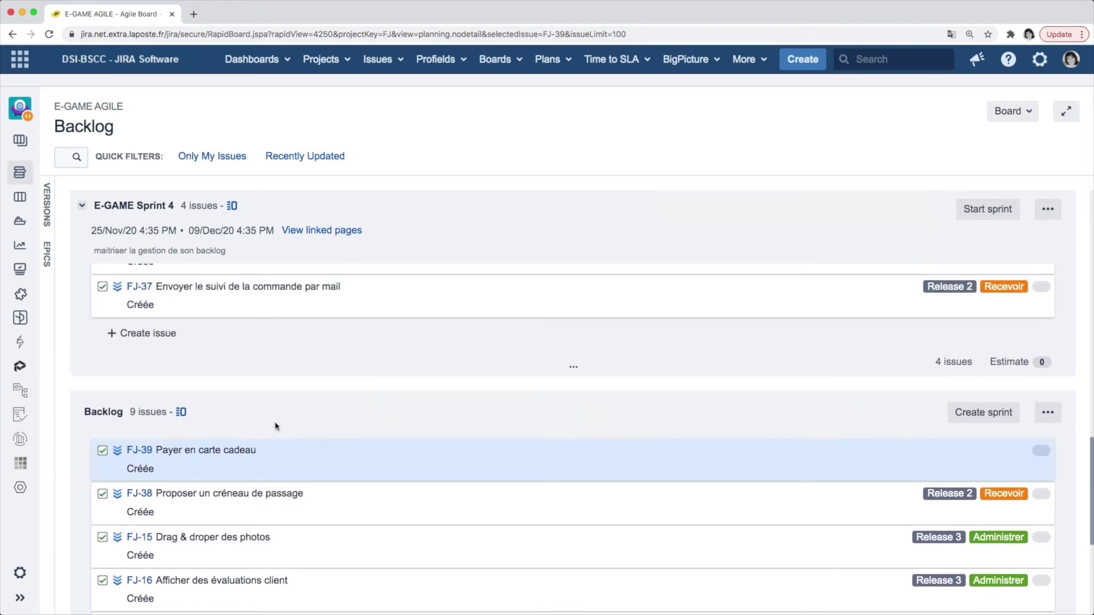
left_click_drag(271, 448, 259, 344)
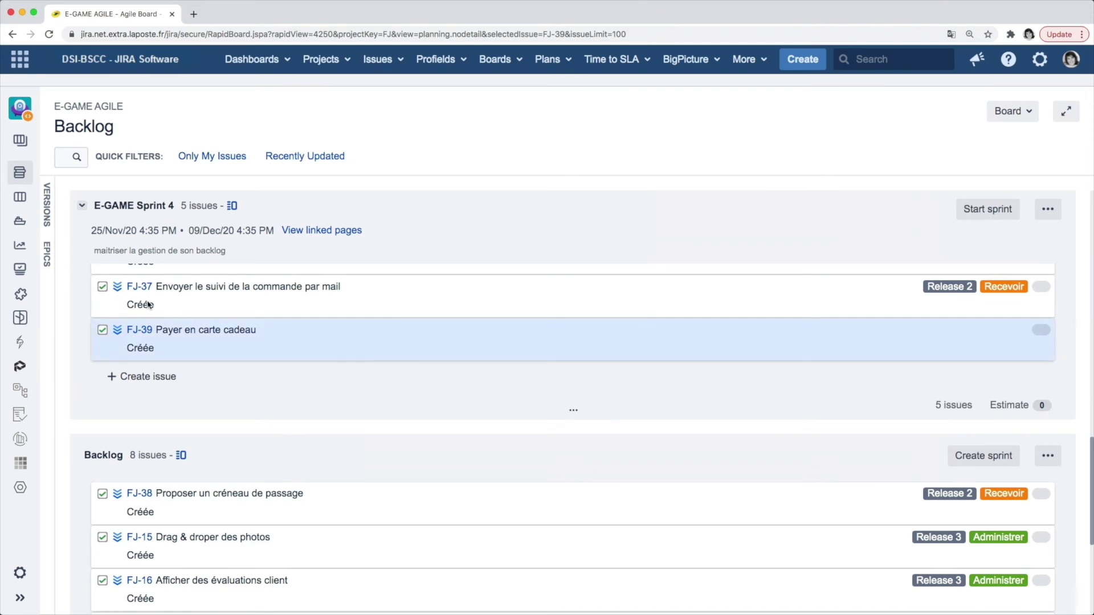
Assign the issue "Payer en carte cadeau" to the epic Acheter and the version Release 2.
left_click(47, 261)
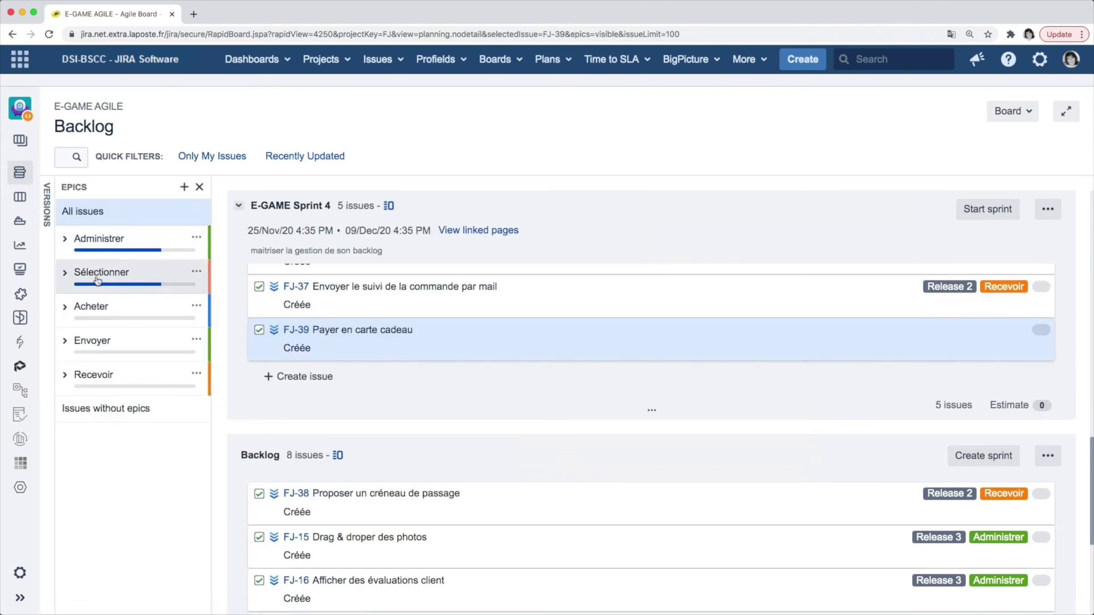
left_click_drag(373, 342, 154, 323)
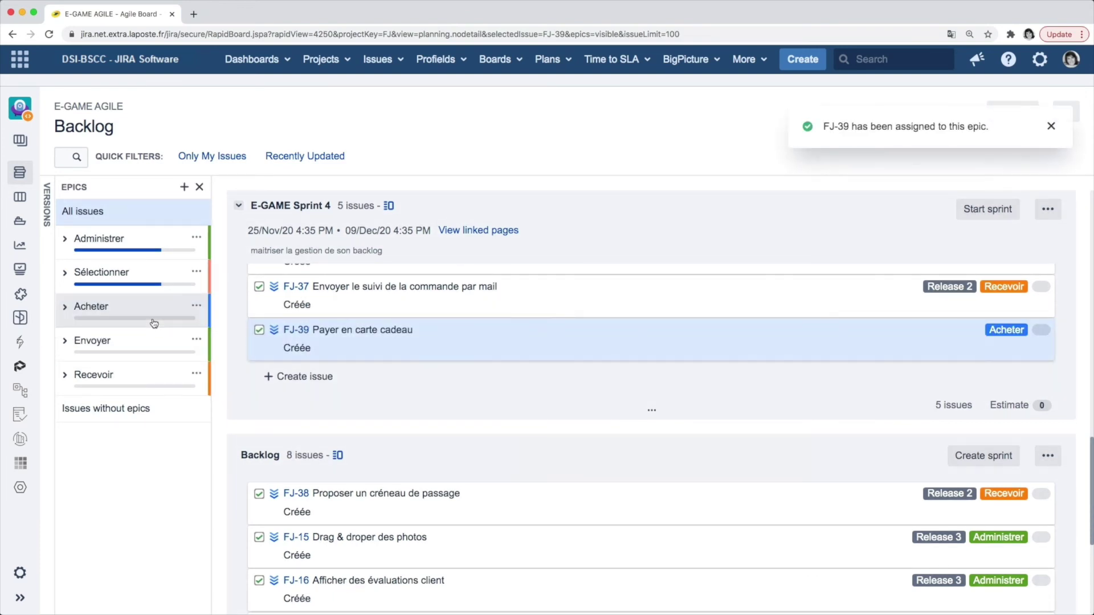
left_click(50, 211)
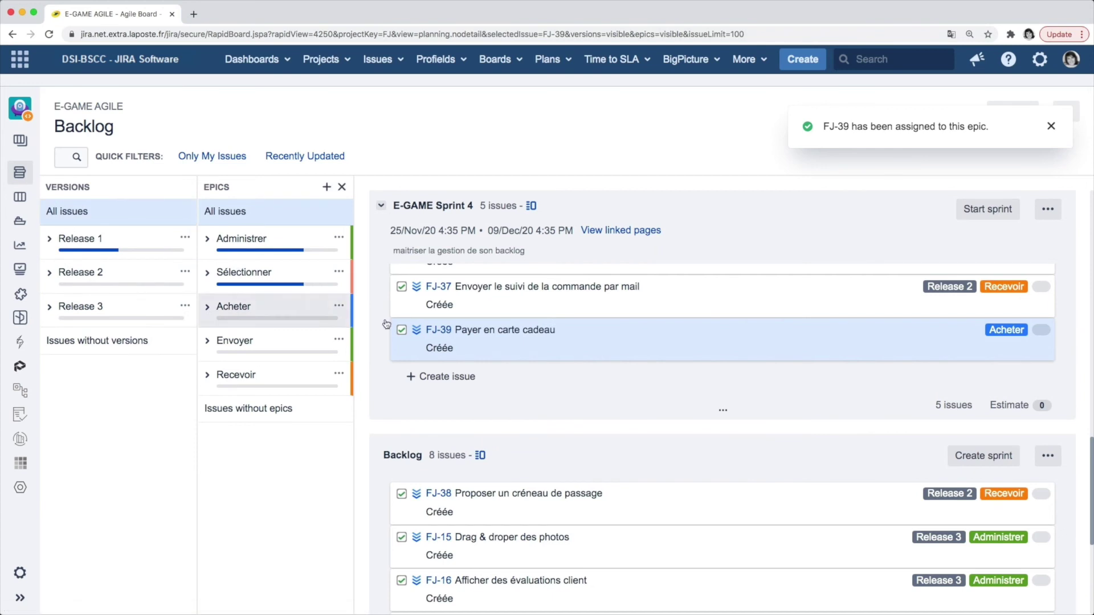
left_click_drag(568, 337, 188, 279)
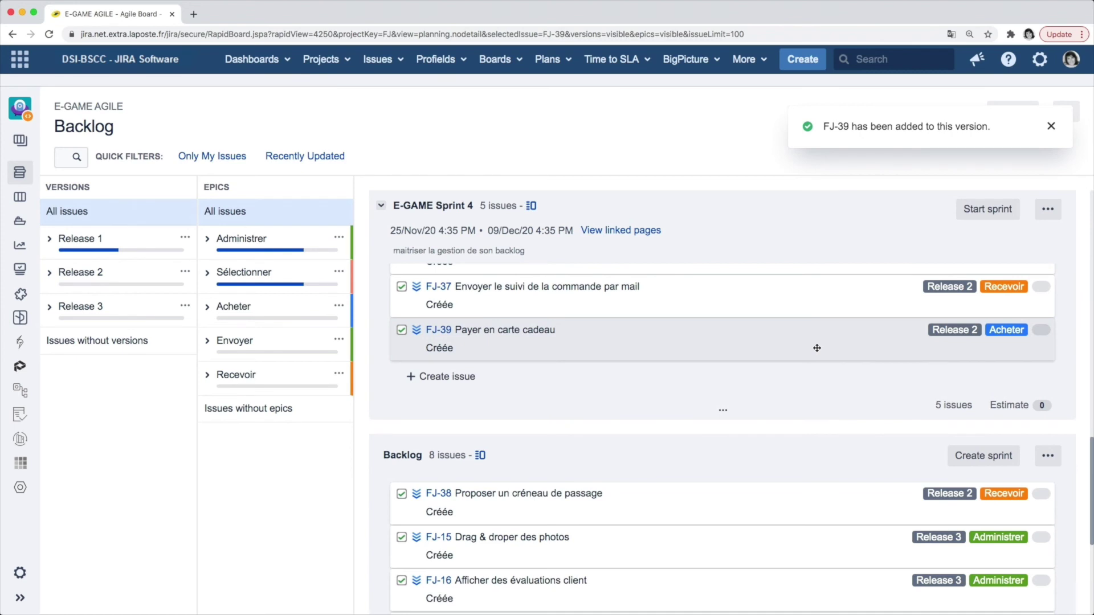
Open the details of issue FJ-39 "Payer en carte cadeau" and examine its fields, people, dates, description and comments.
left_click(442, 331)
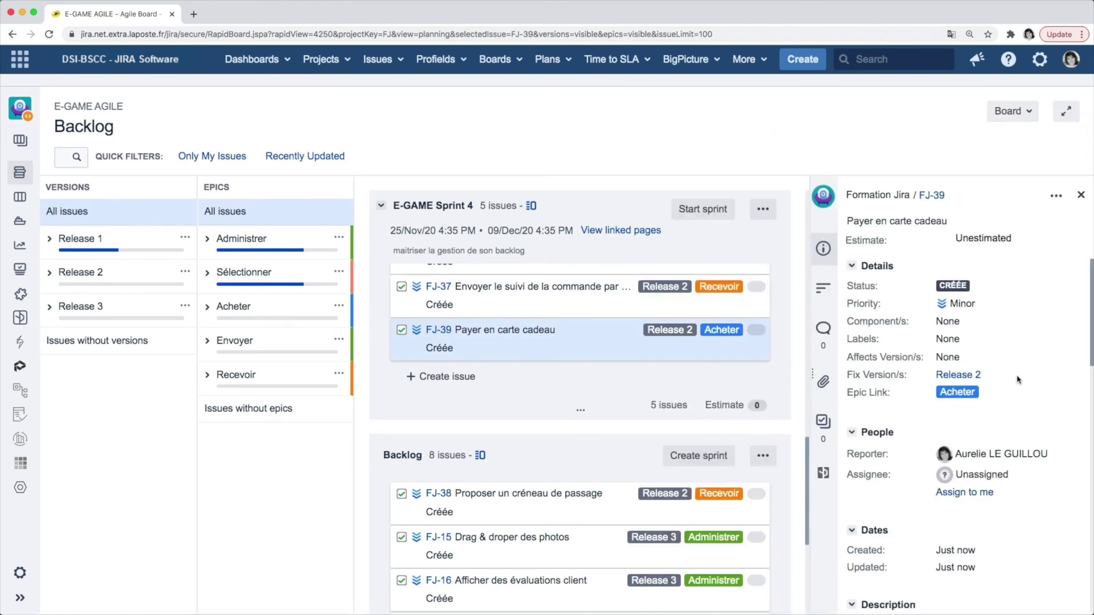
scroll(1019, 336, "down", 1)
scroll(1020, 336, "up", 1)
scroll(1020, 336, "down", 2)
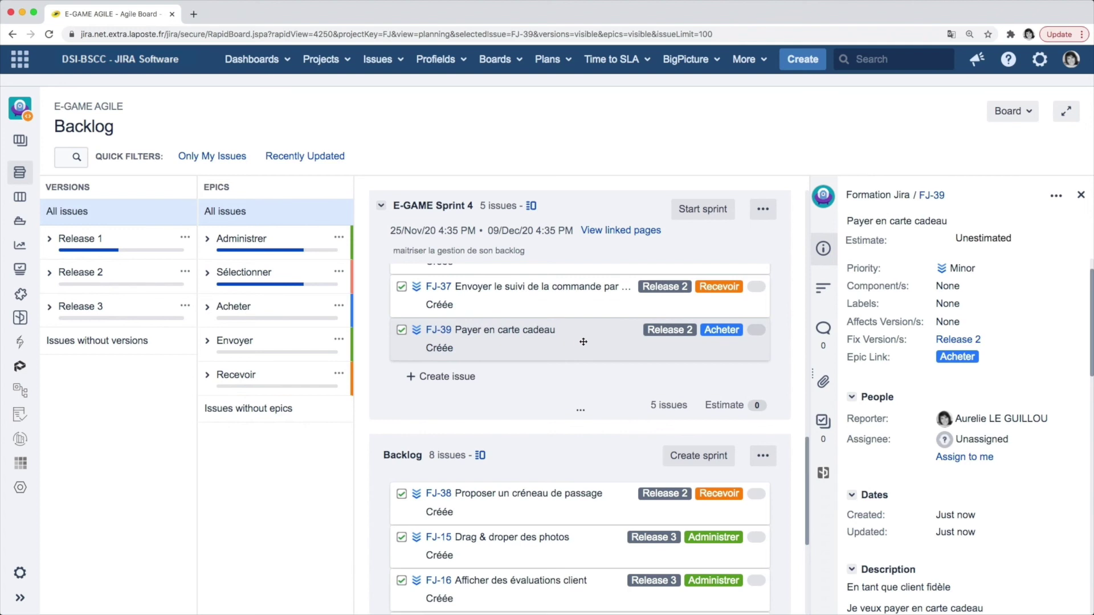
scroll(907, 414, "down", 3)
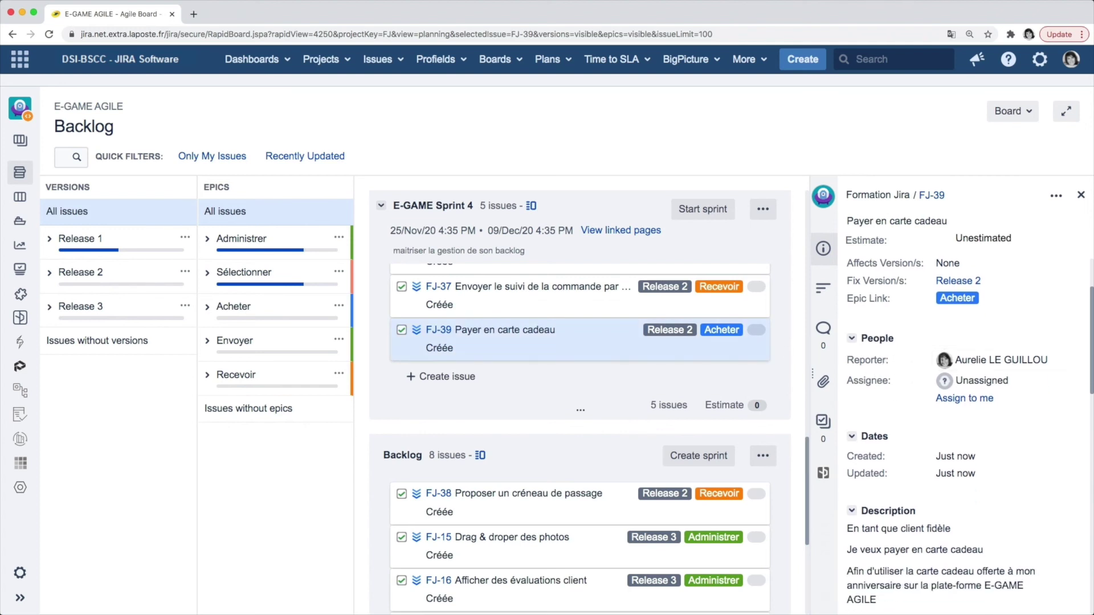
mouse_move(974, 358)
scroll(1014, 431, "down", 3)
scroll(1014, 431, "down", 4)
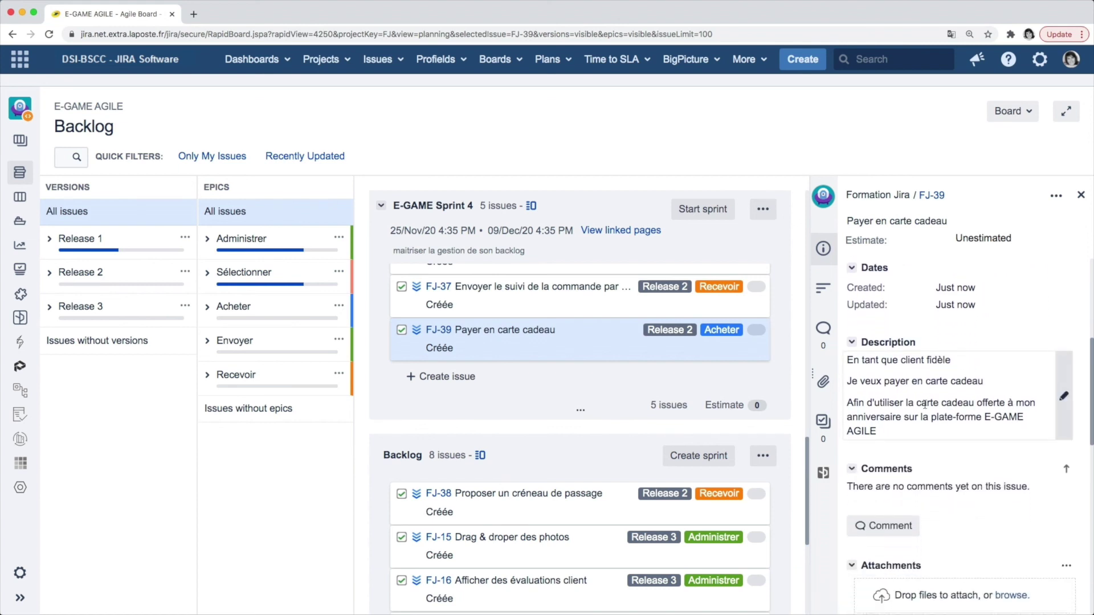
scroll(920, 434, "down", 3)
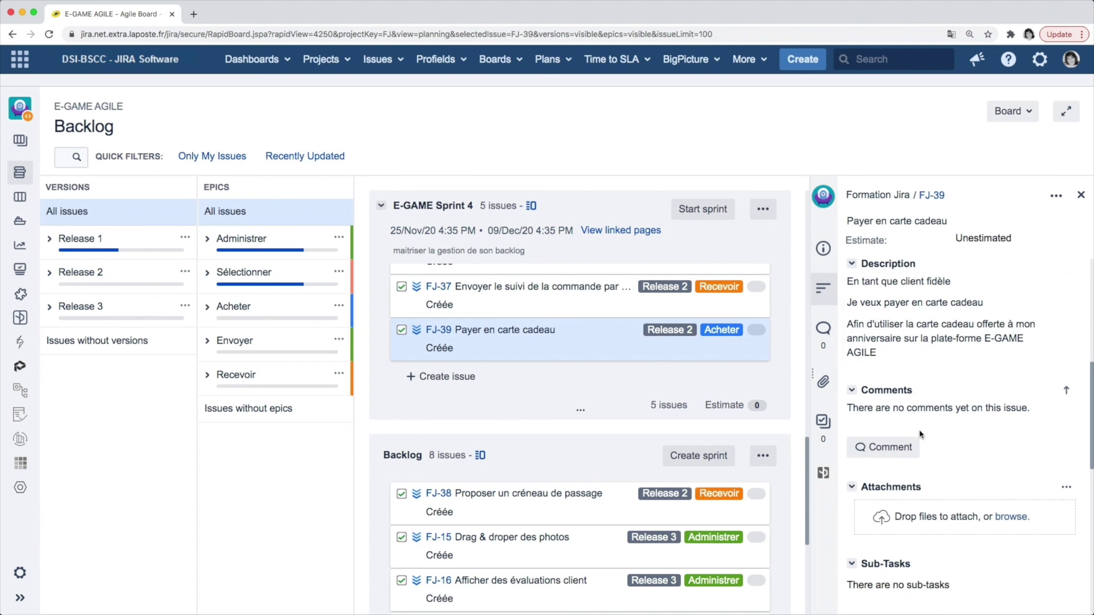
scroll(920, 434, "down", 1)
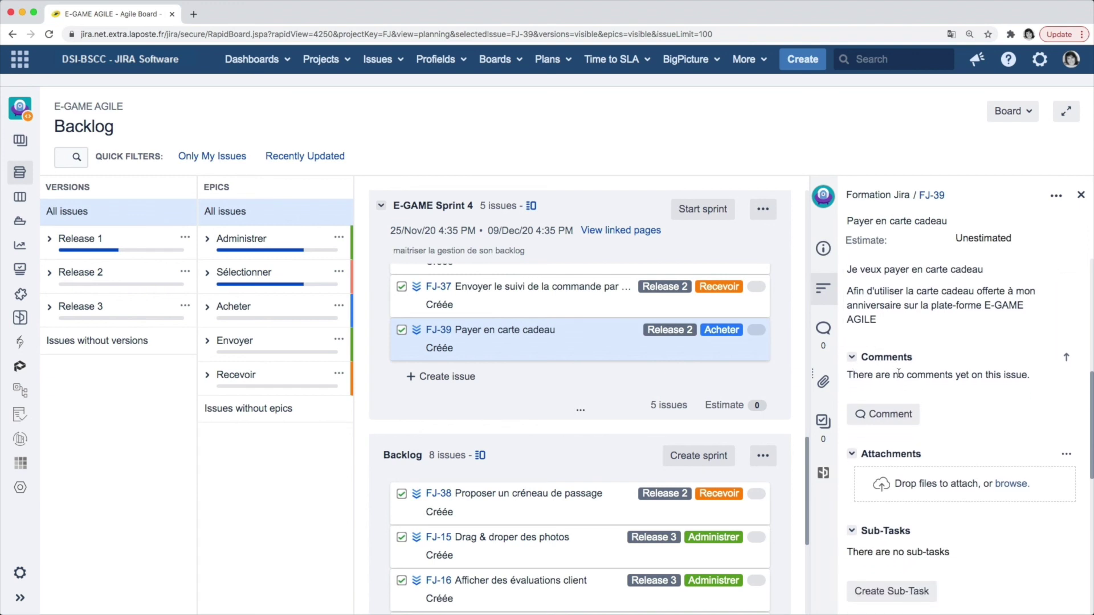
Add the comment "ajout du besoin carte cadeau remonté en revue de fin de sprint le 10/11/2020" to issue FJ-39.
left_click(851, 357)
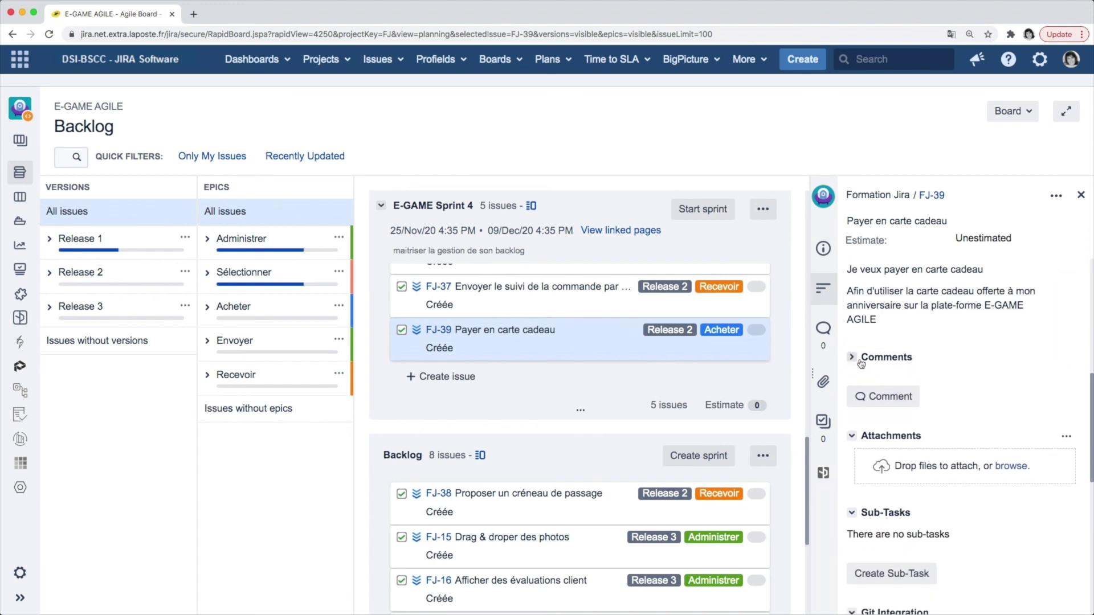
left_click(908, 402)
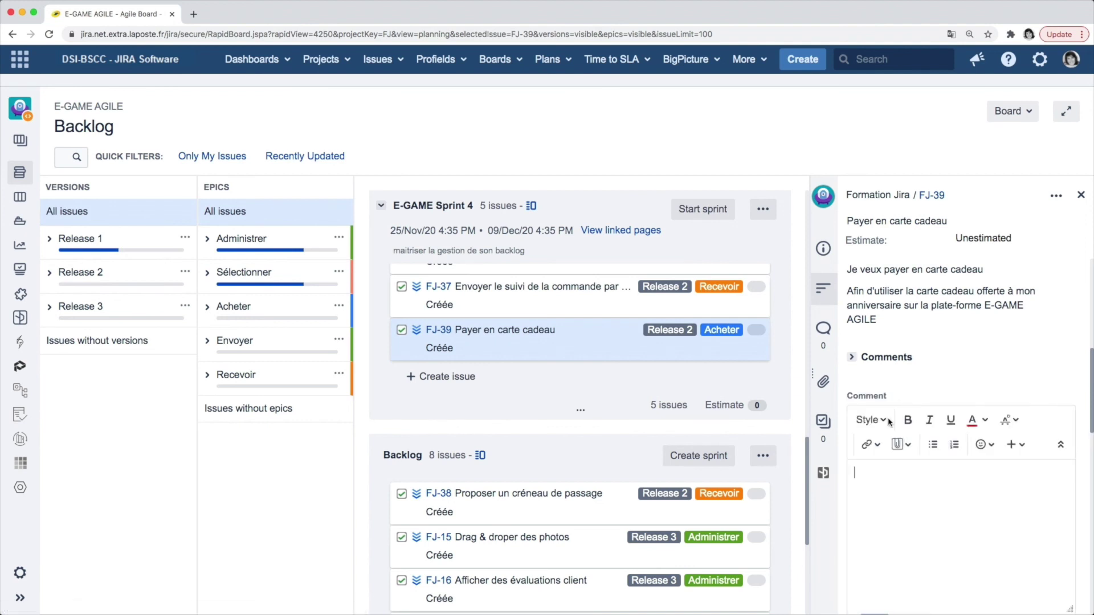
type("ajout du besoin caret cadeau remonté en revue de fin de sprint le 10/12/2020")
left_click(960, 486)
key("BackSpace")
type("1")
right_click(941, 473)
left_click(975, 482)
scroll(1001, 491, "down", 5)
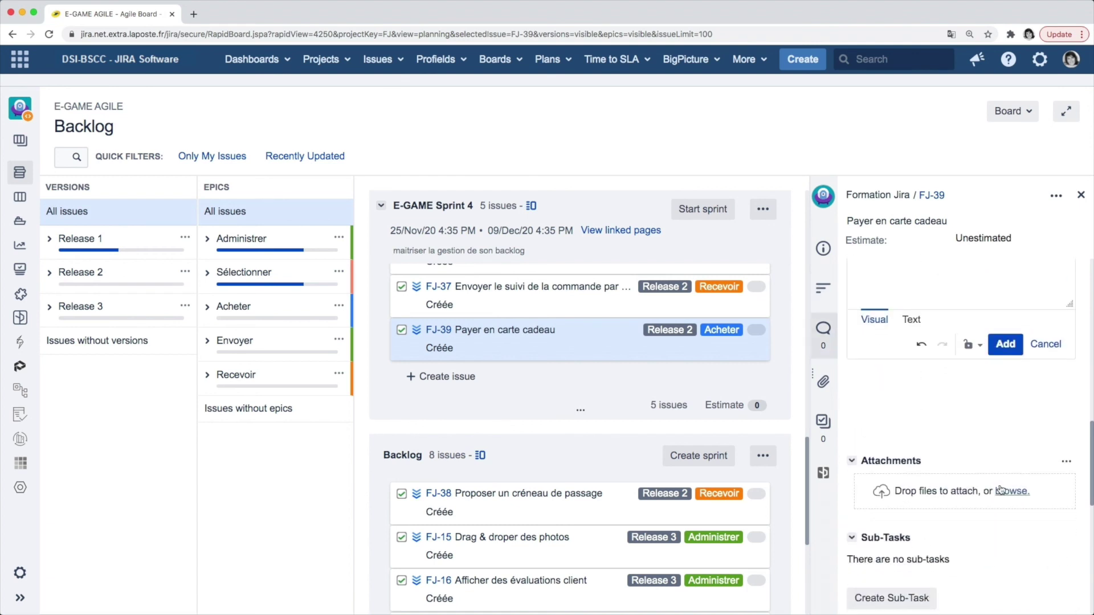
left_click(1006, 345)
Review the posted comment and the attachments, sub-tasks and Git integration sections of issue FJ-39.
scroll(984, 464, "down", 3)
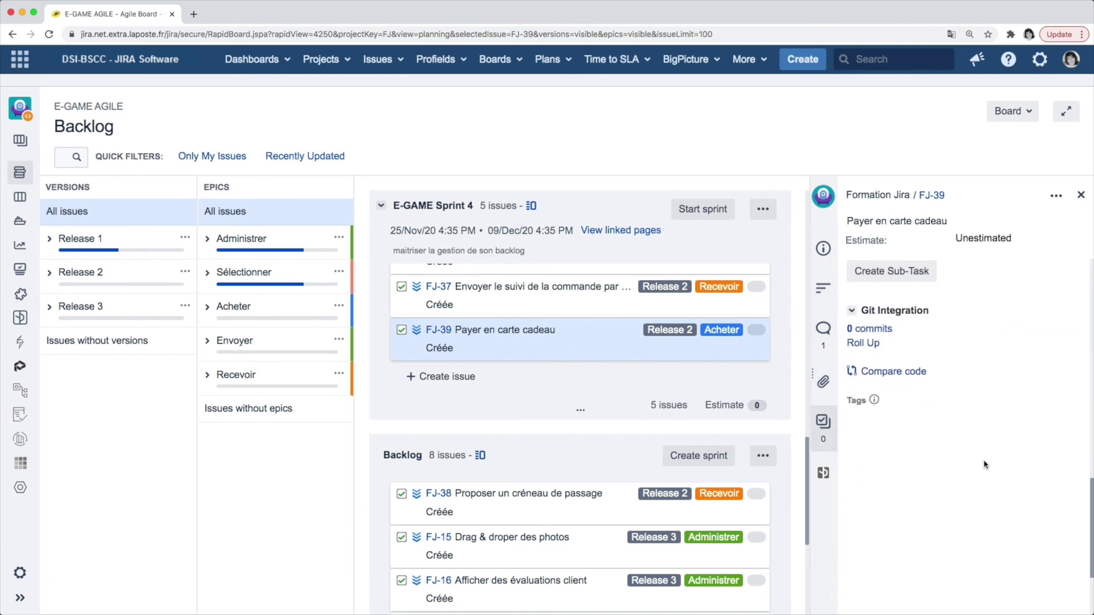
scroll(909, 520, "up", 6)
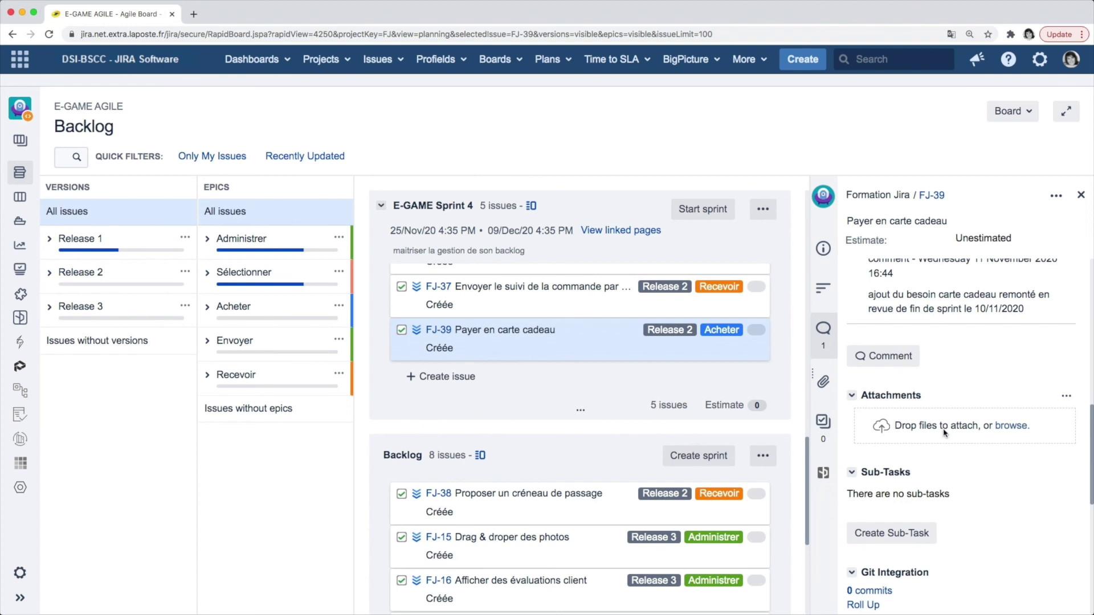
scroll(997, 452, "down", 1)
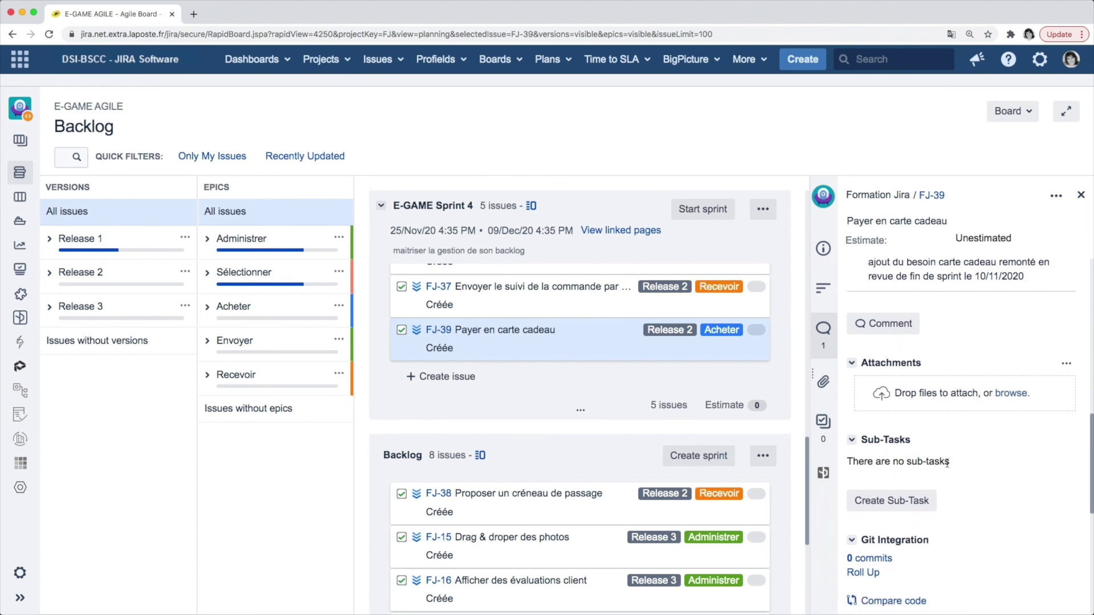